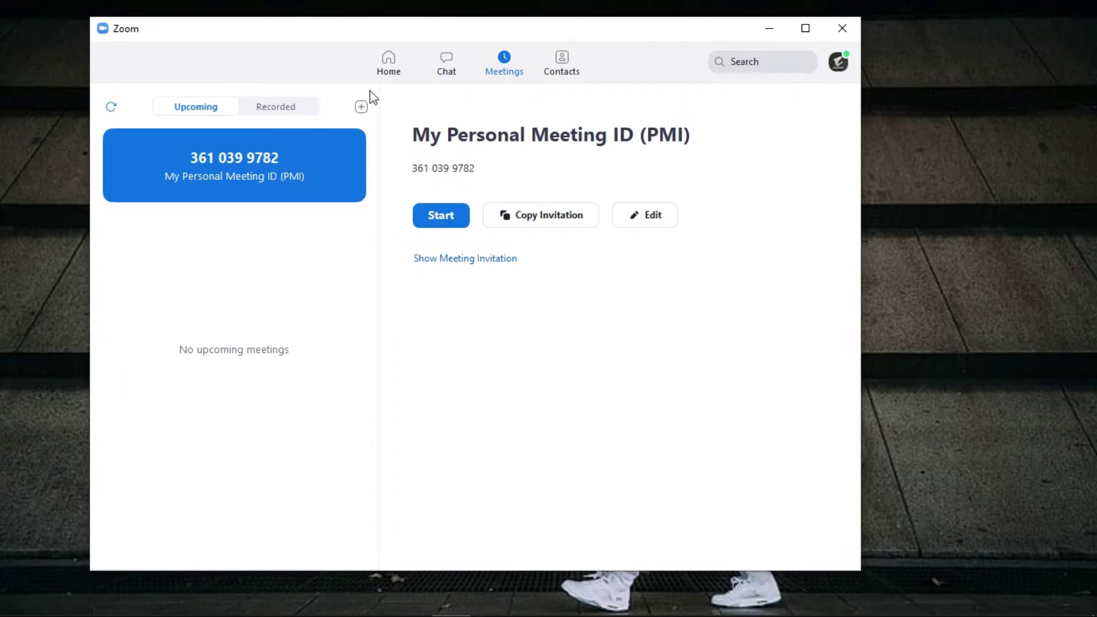
# Start scheduling a new meeting and replace the default topic with HIMAZ TECH
pyautogui.click(394, 74)
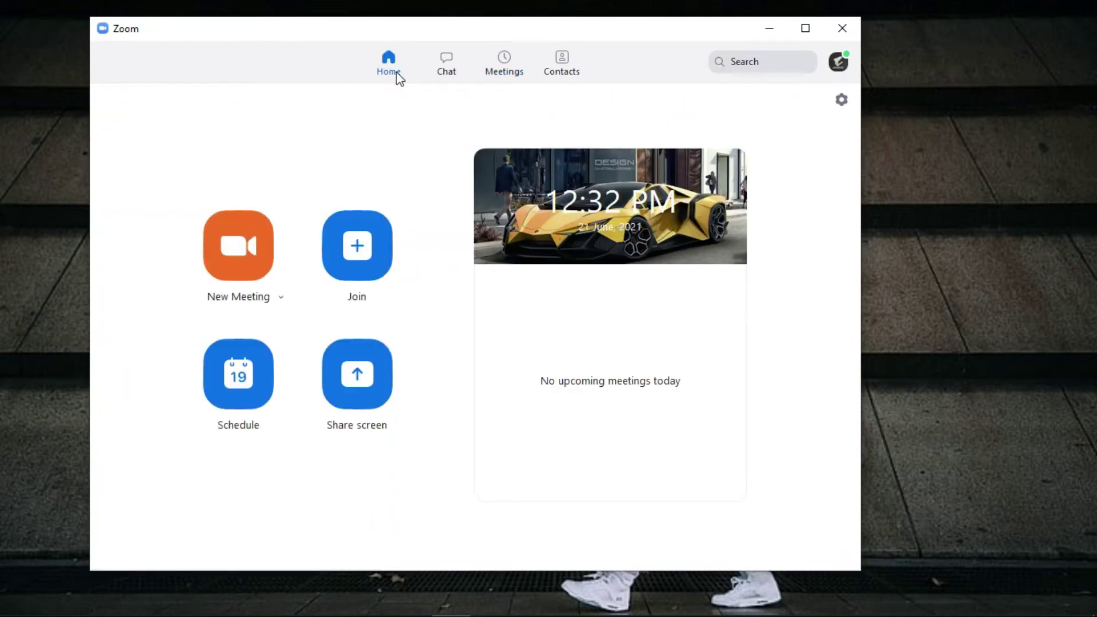
pyautogui.click(246, 389)
pyautogui.click(406, 110)
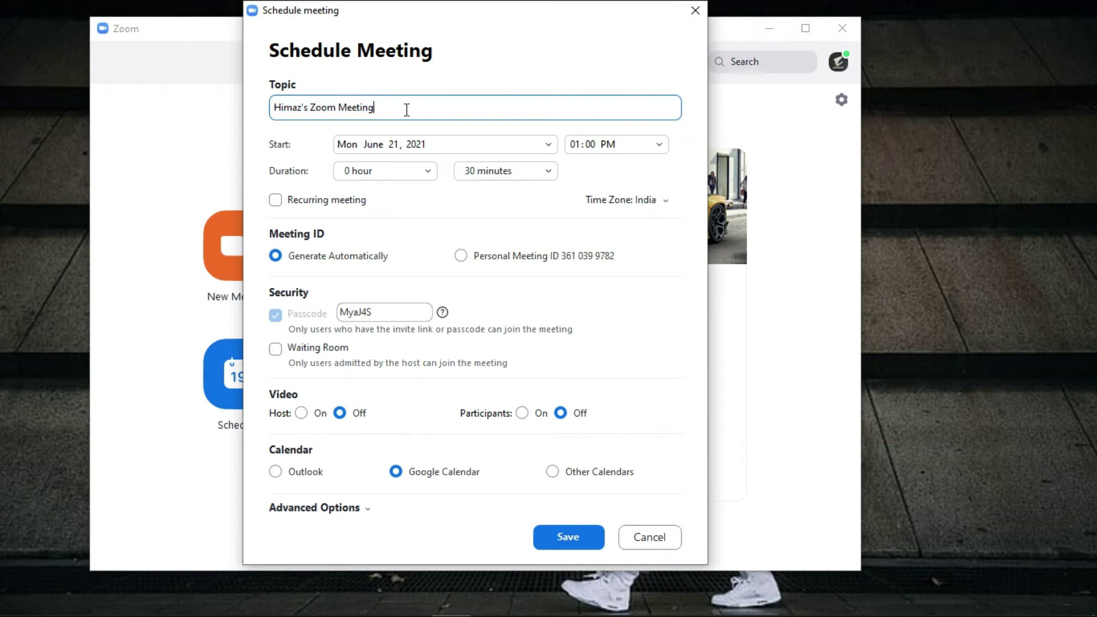
pyautogui.hotkey('ctrl', 'a')
pyautogui.press('BackSpace')
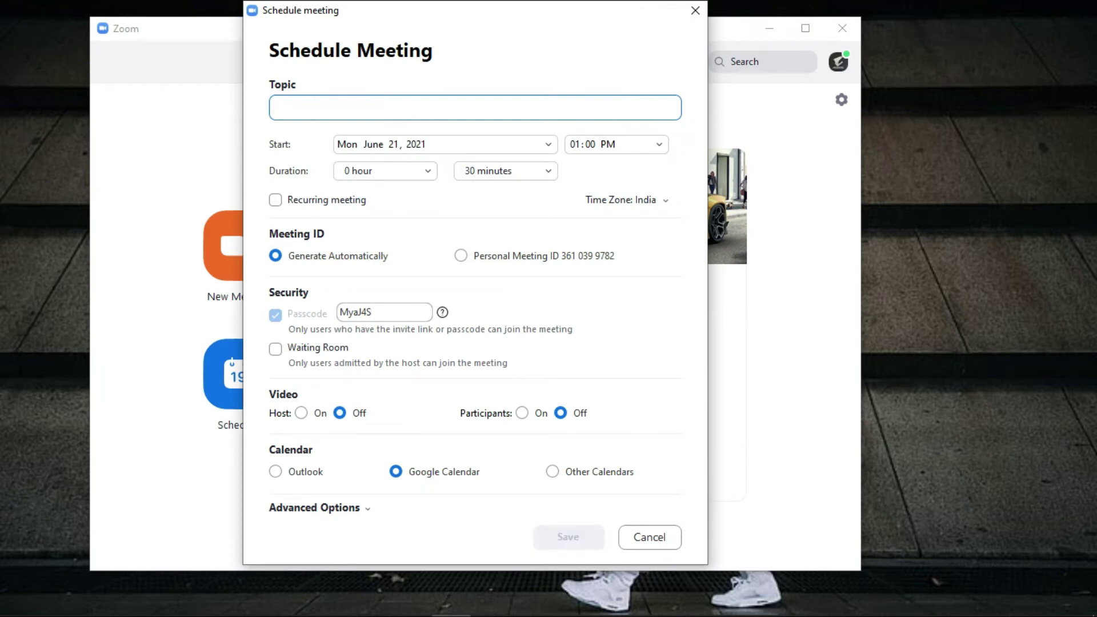
pyautogui.write('HIMAZ TEC')
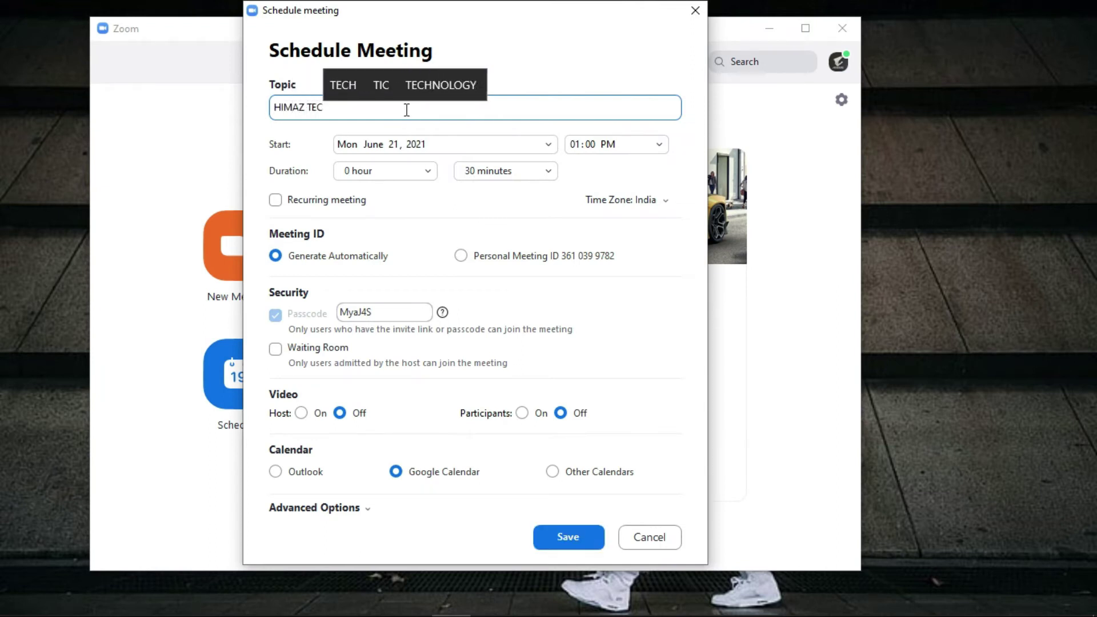
pyautogui.write('H')
# Set the duration to 45 minutes, then discard the drafted meeting
pyautogui.doubleClick(396, 316)
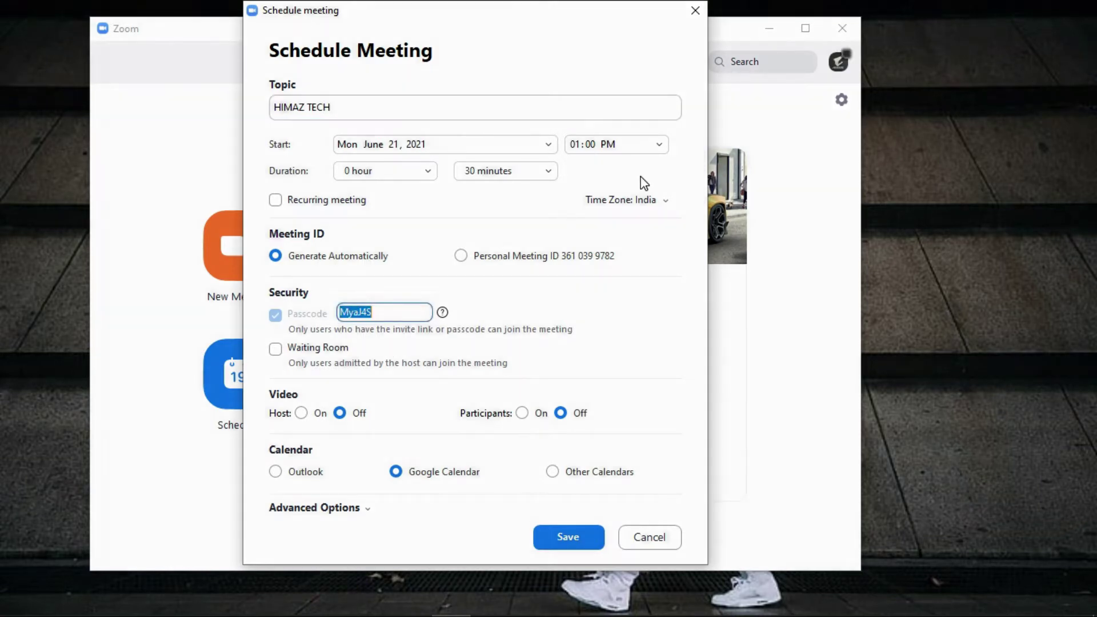
pyautogui.click(544, 178)
pyautogui.click(526, 258)
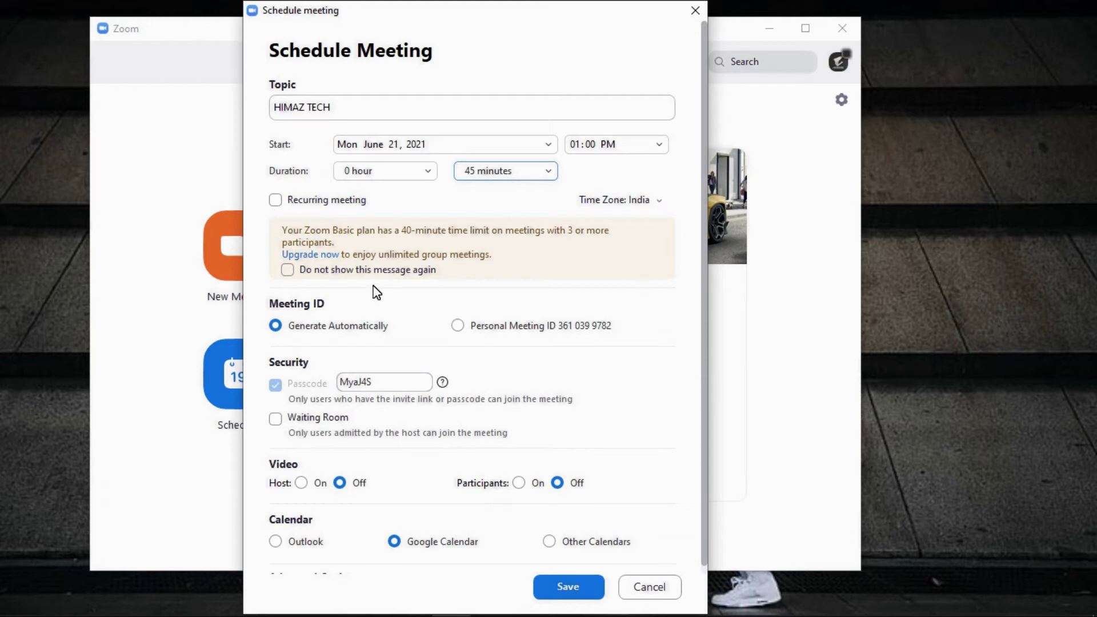
pyautogui.click(652, 589)
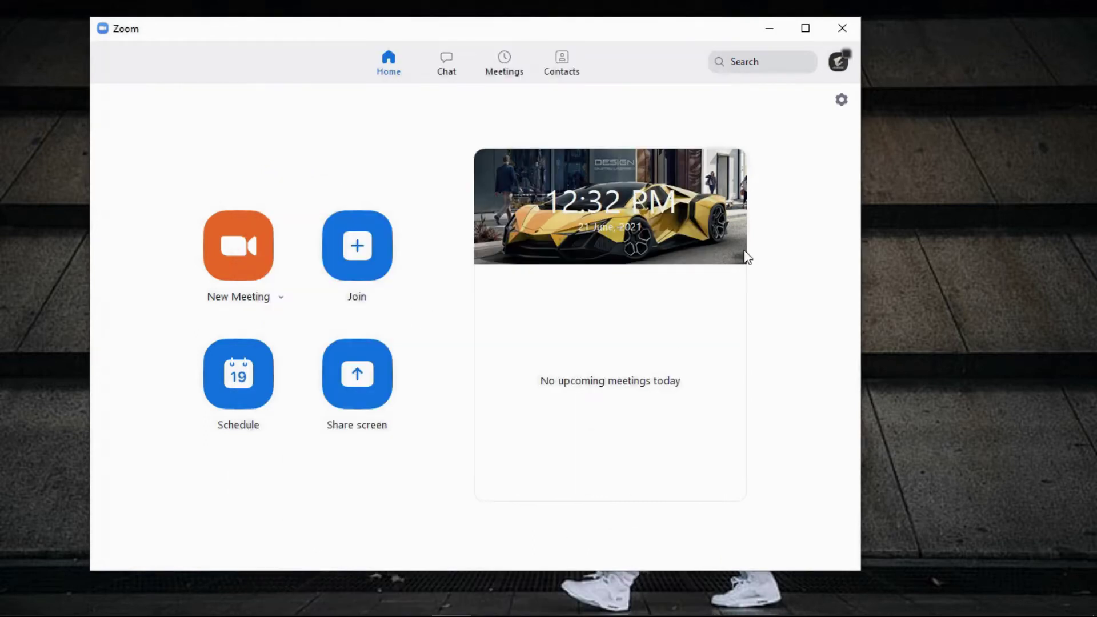
# Close Zoom and open Task Manager's Processes list sorted by name
pyautogui.click(841, 32)
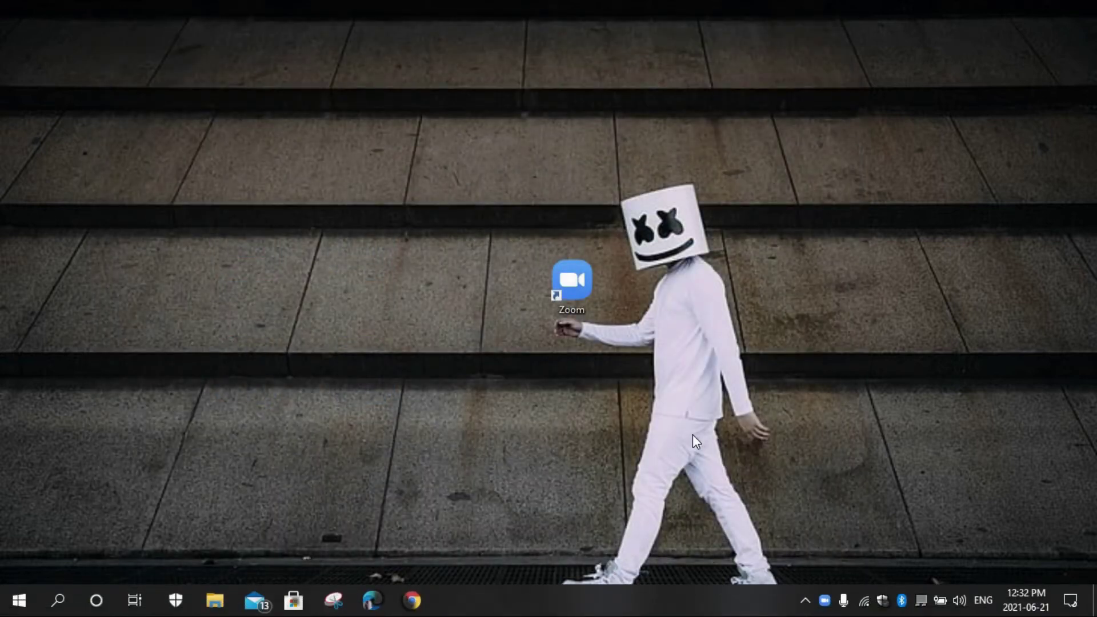
pyautogui.rightClick(592, 600)
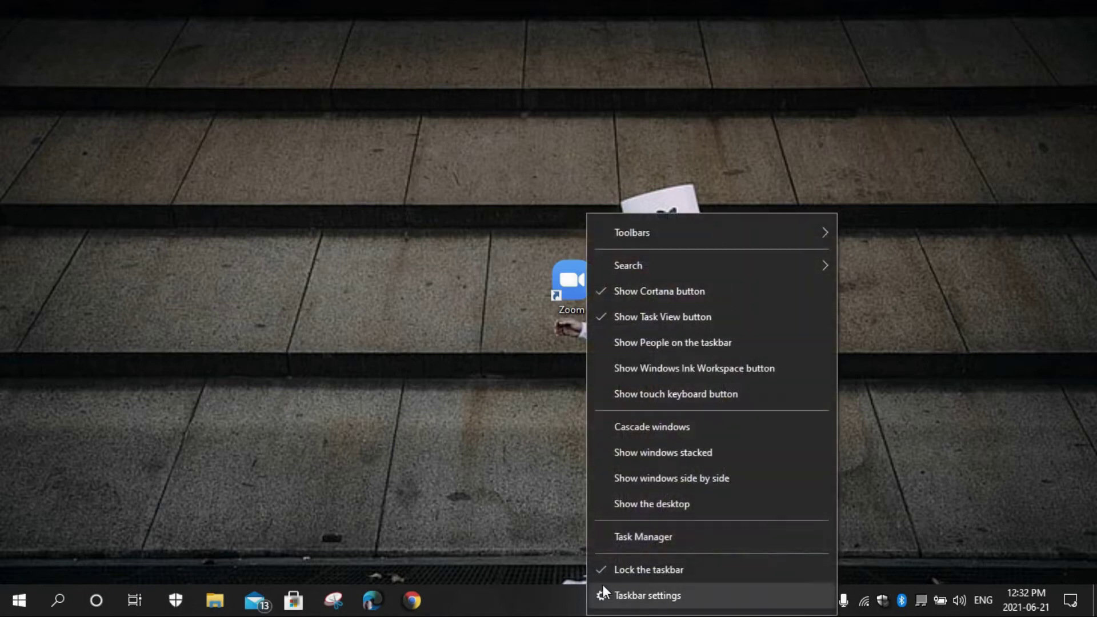
pyautogui.click(637, 541)
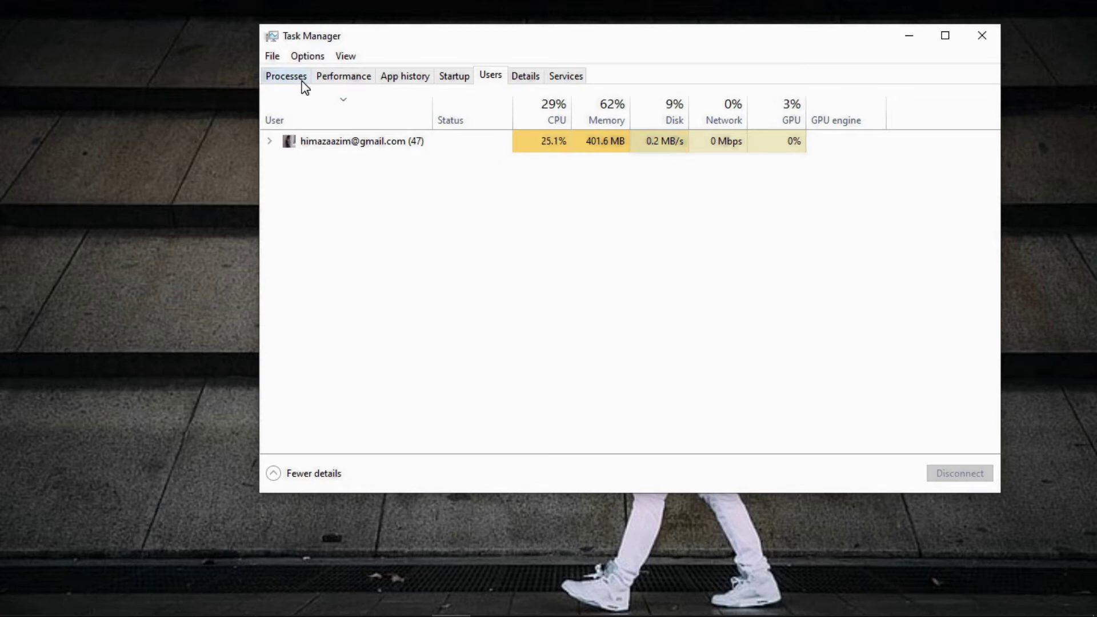
pyautogui.click(289, 75)
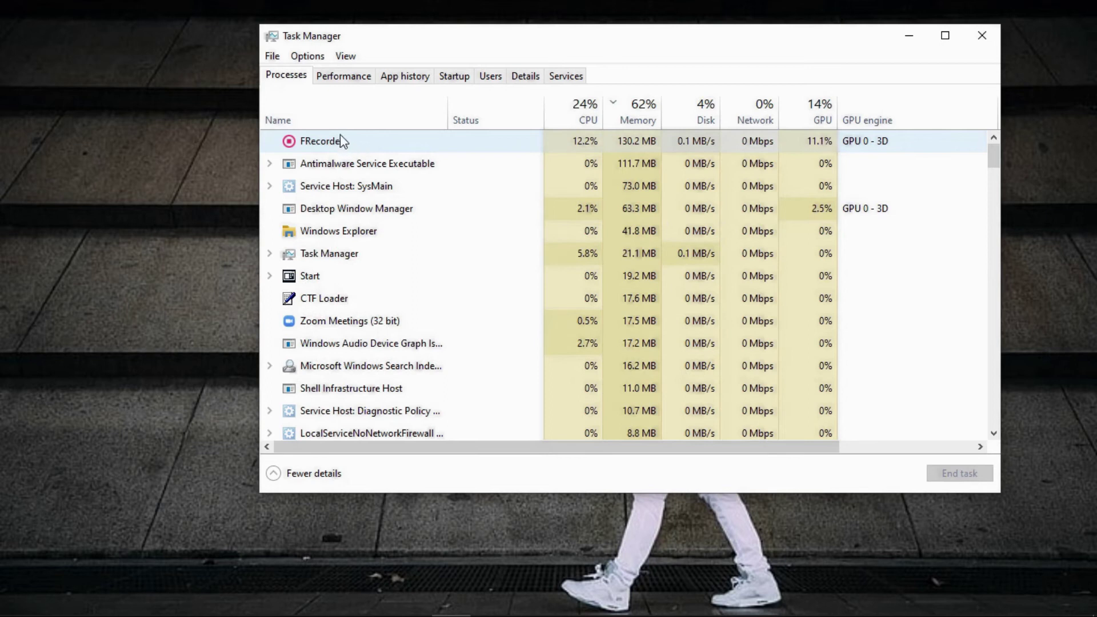
pyautogui.click(363, 125)
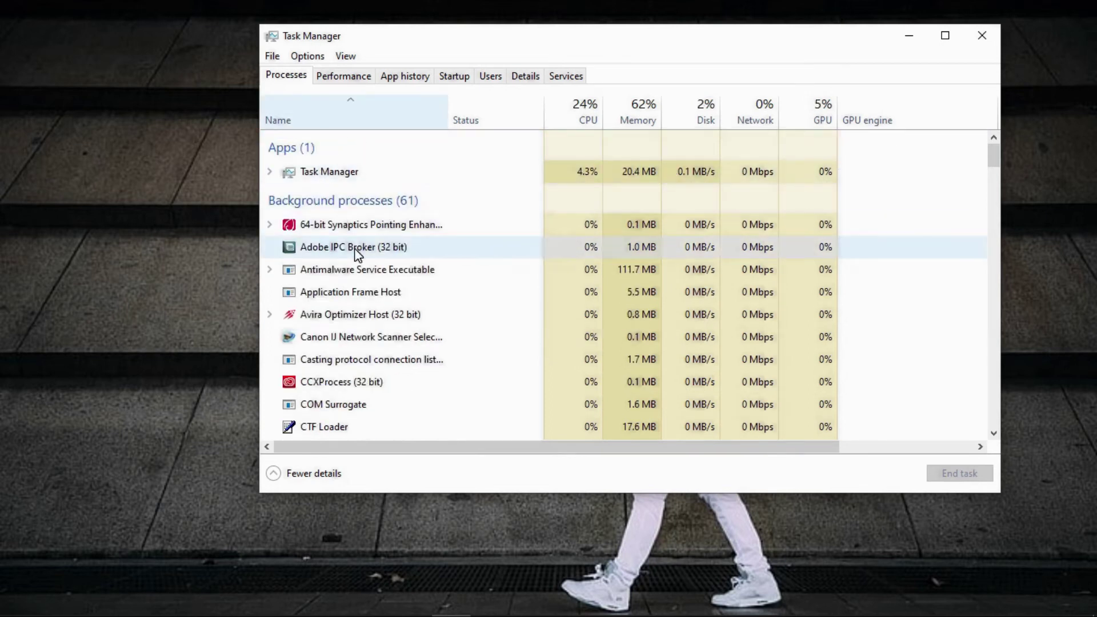
# End the first Zoom Meetings (32 bit) process and select the remaining one
pyautogui.scroll(-1, 354, 252)
pyautogui.scroll(-5, 347, 201)
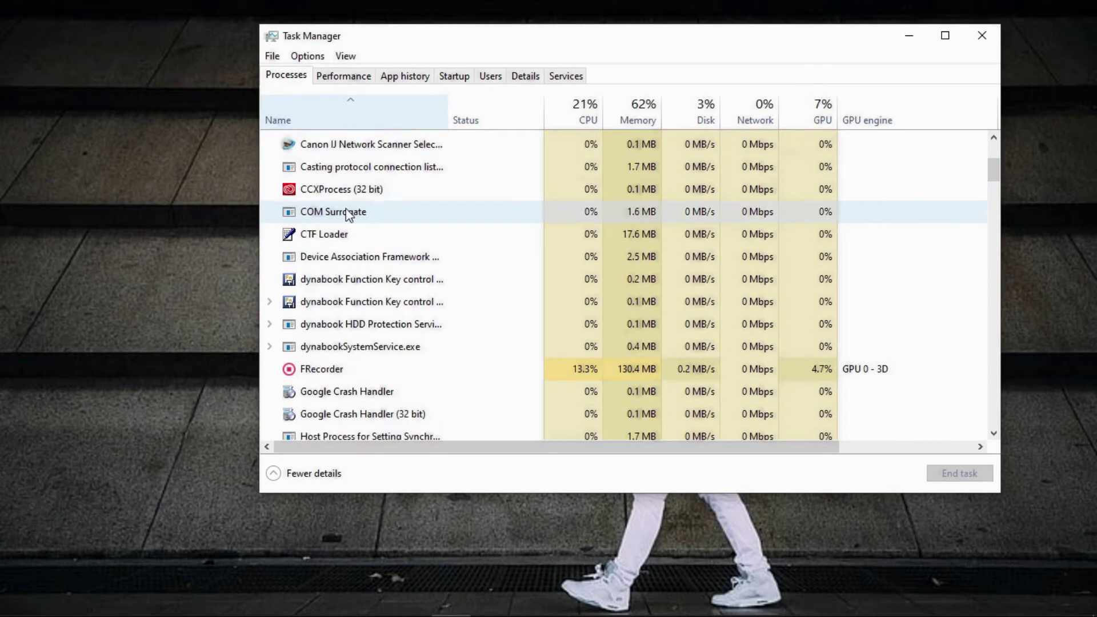
pyautogui.scroll(-4, 333, 234)
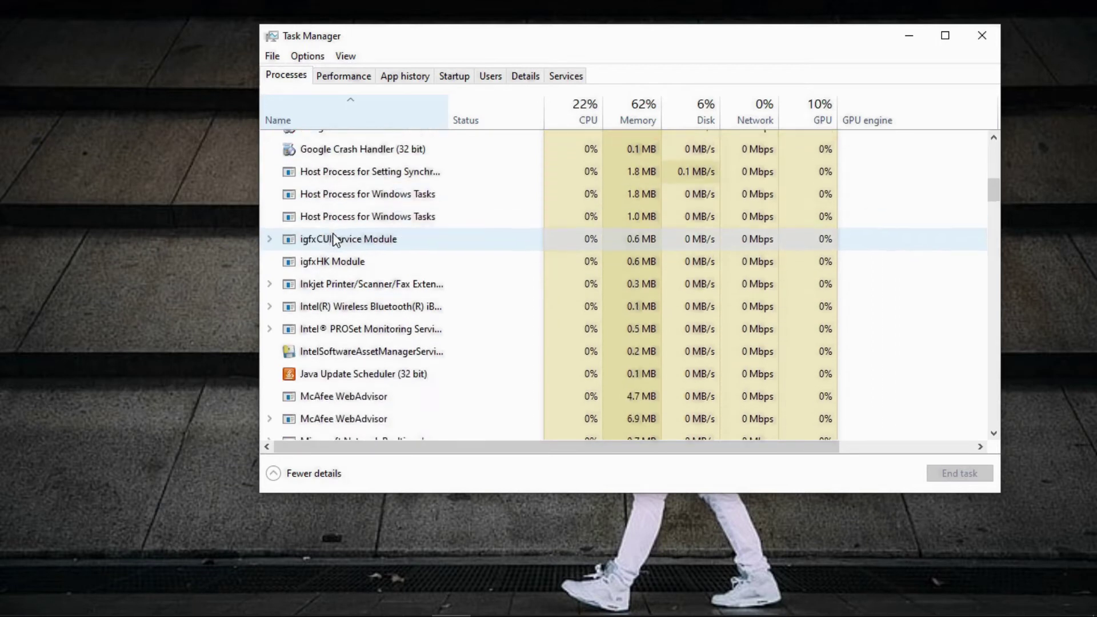
pyautogui.scroll(-6, 334, 235)
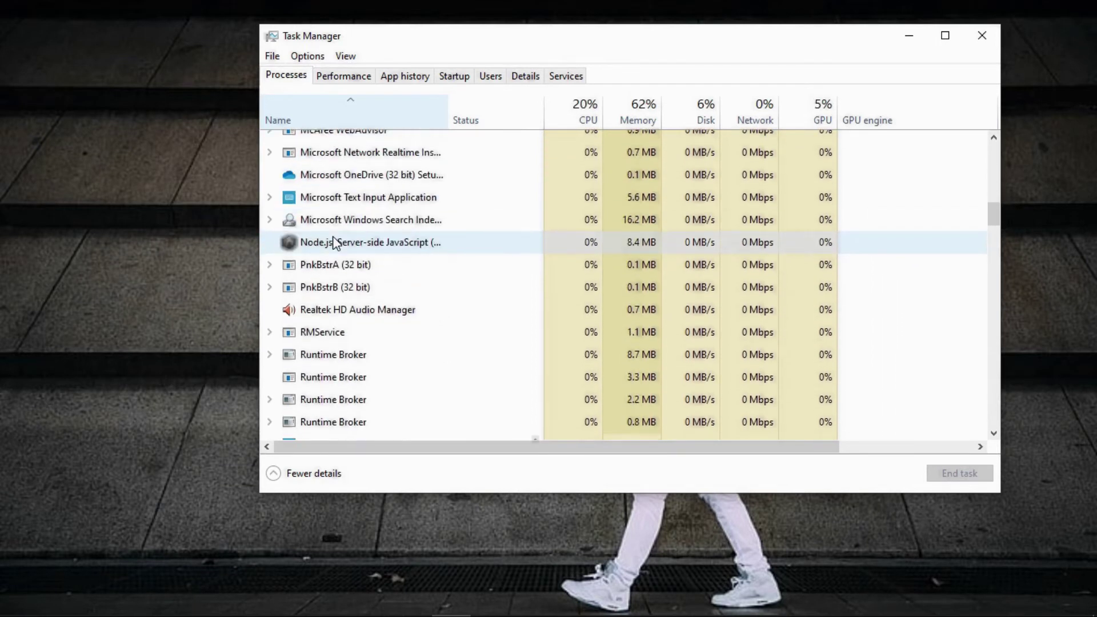
pyautogui.scroll(-4, 336, 245)
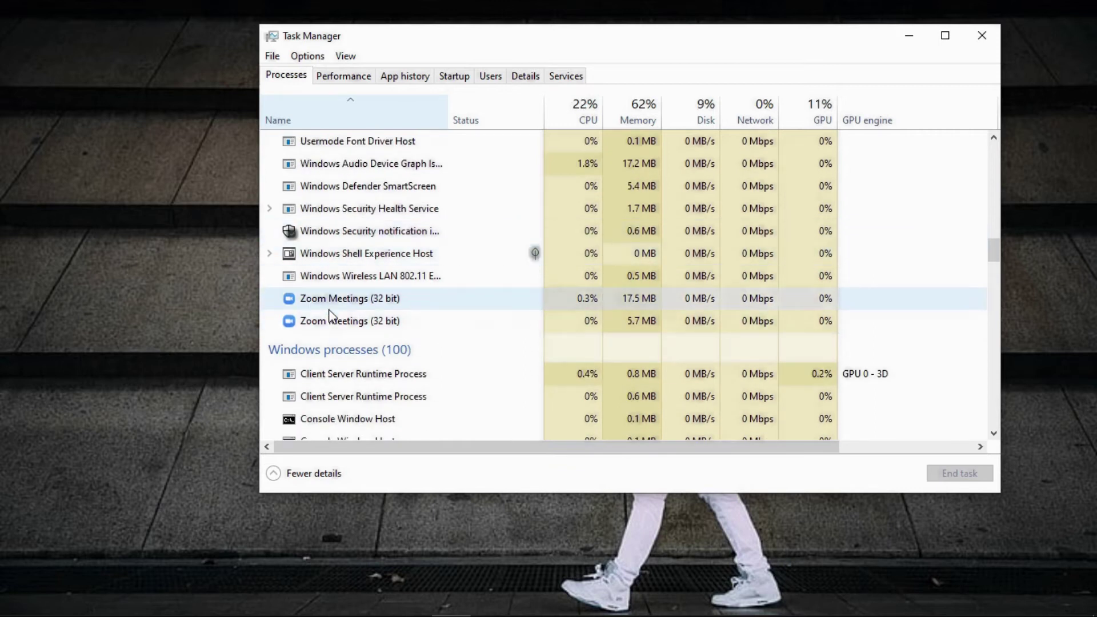
pyautogui.click(332, 304)
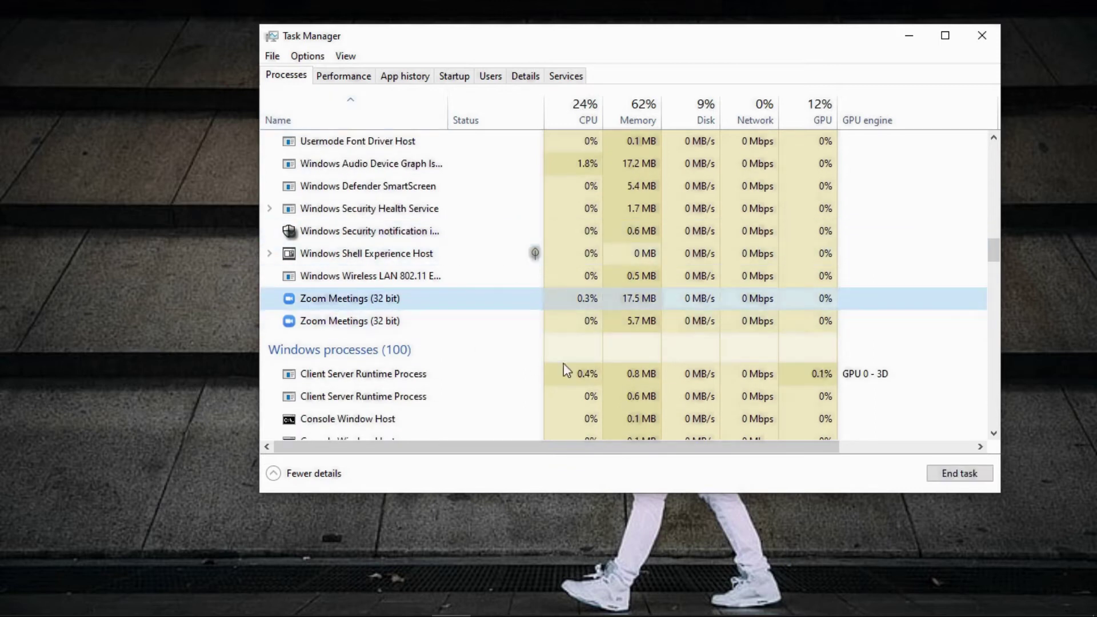
pyautogui.click(948, 473)
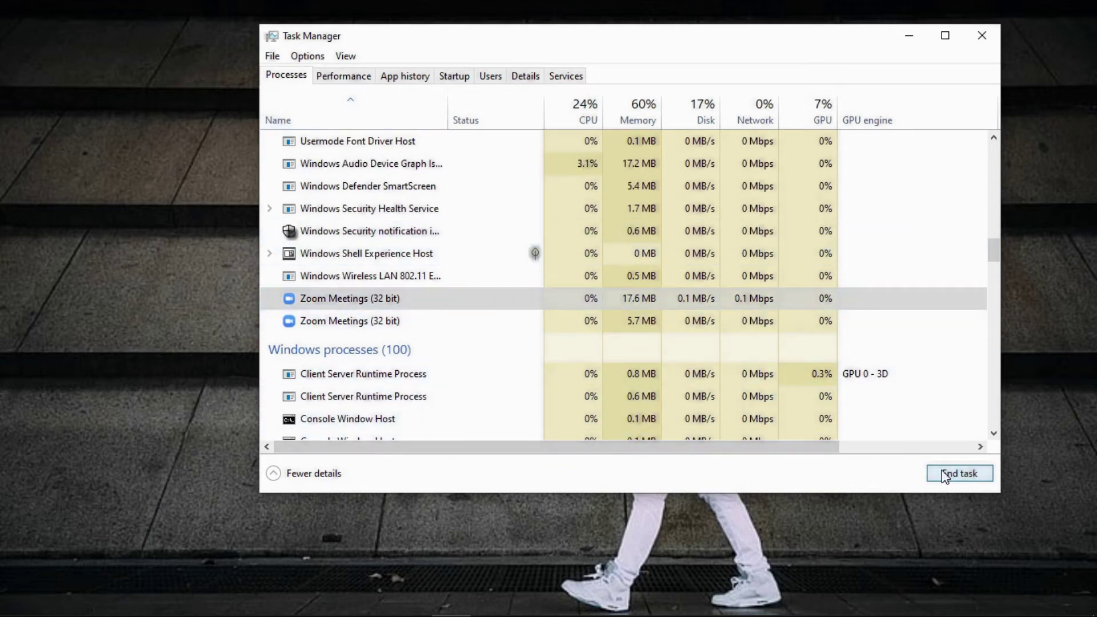
pyautogui.click(443, 303)
# End the last Zoom Meetings process and nudge the relaunched Zoom sign-in window upward
pyautogui.click(974, 473)
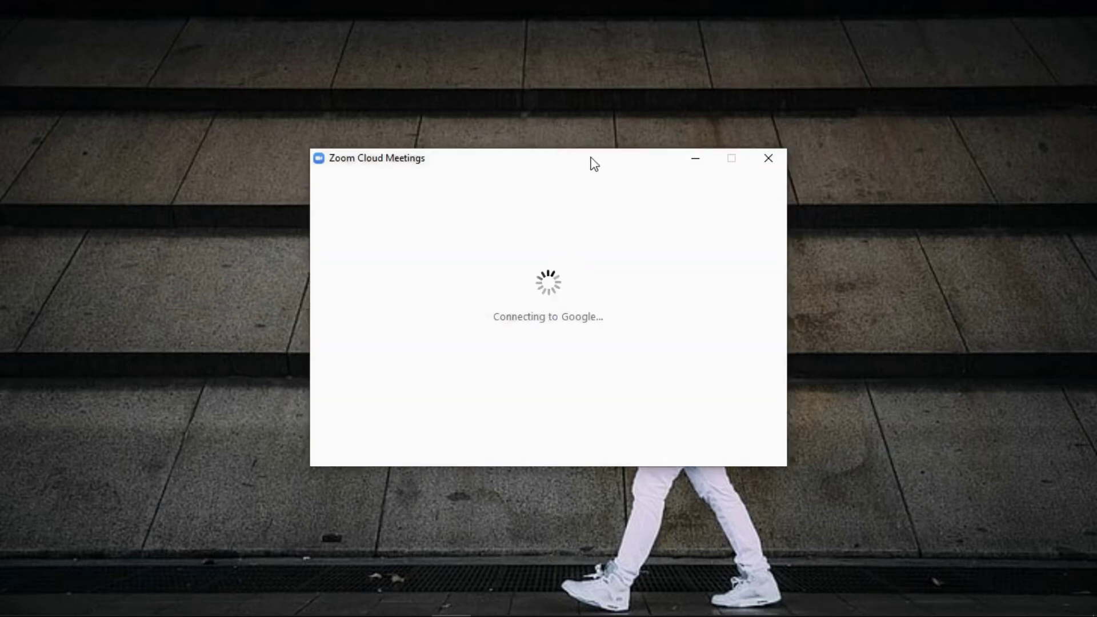
pyautogui.moveTo(588, 162); pyautogui.dragTo(588, 151)
pyautogui.moveTo(686, 613)
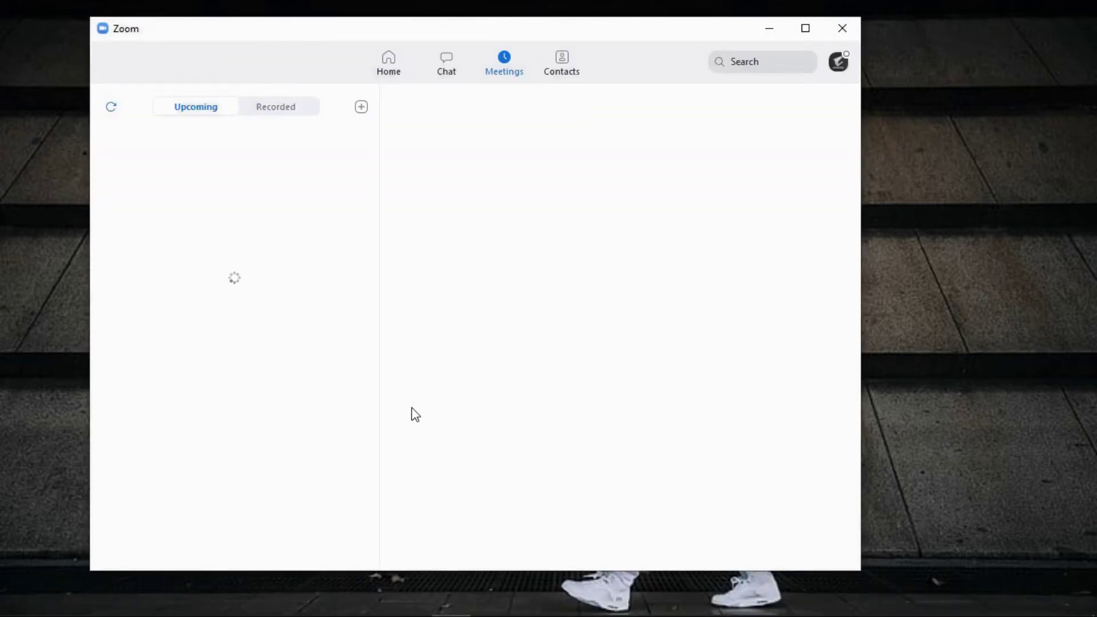
# Start scheduling a new meeting with a duration of 2 hours 30 minutes
pyautogui.click(397, 60)
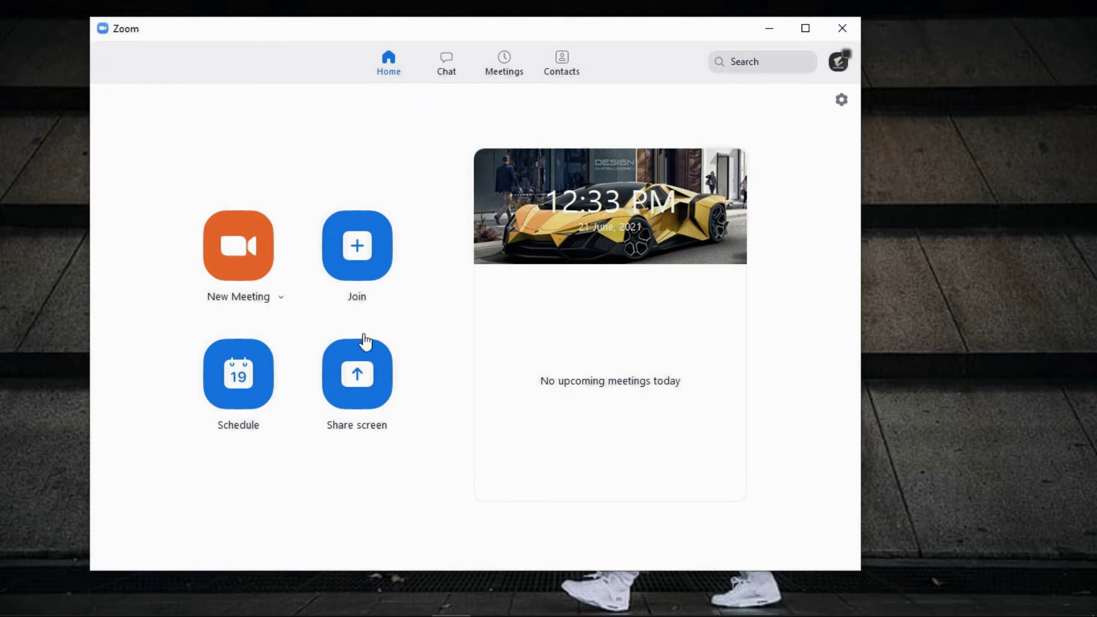
pyautogui.click(266, 402)
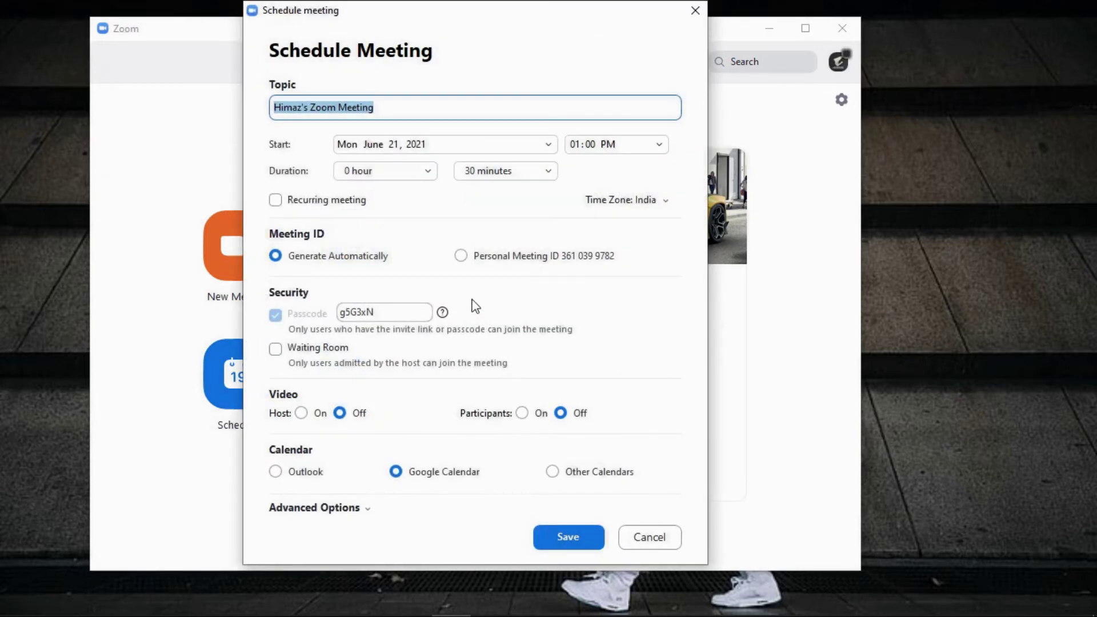
pyautogui.click(541, 175)
pyautogui.click(517, 273)
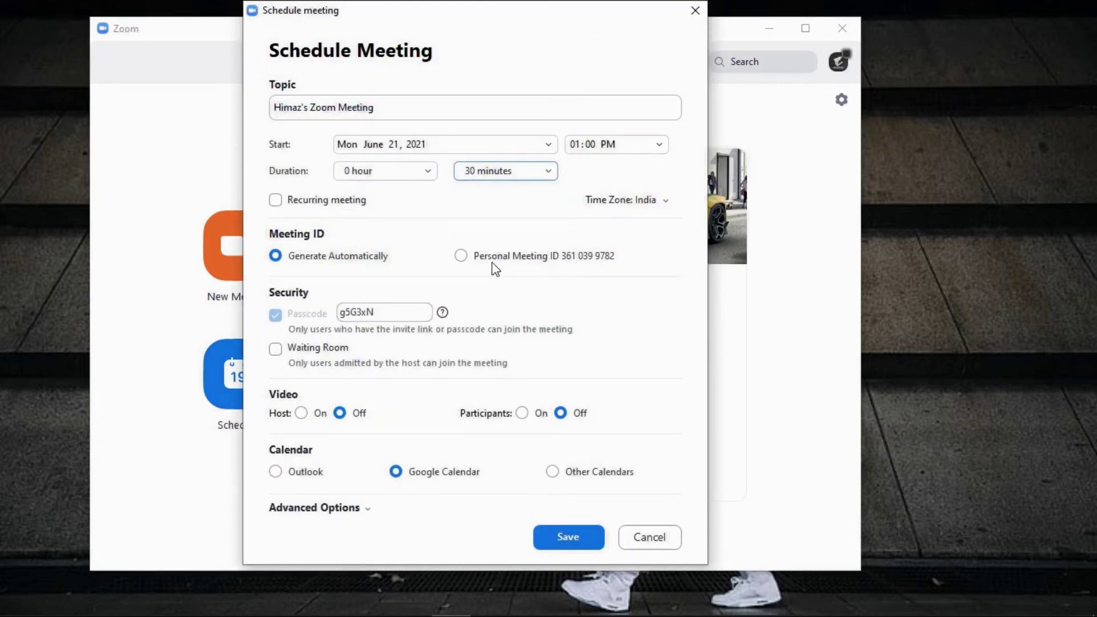
pyautogui.click(403, 172)
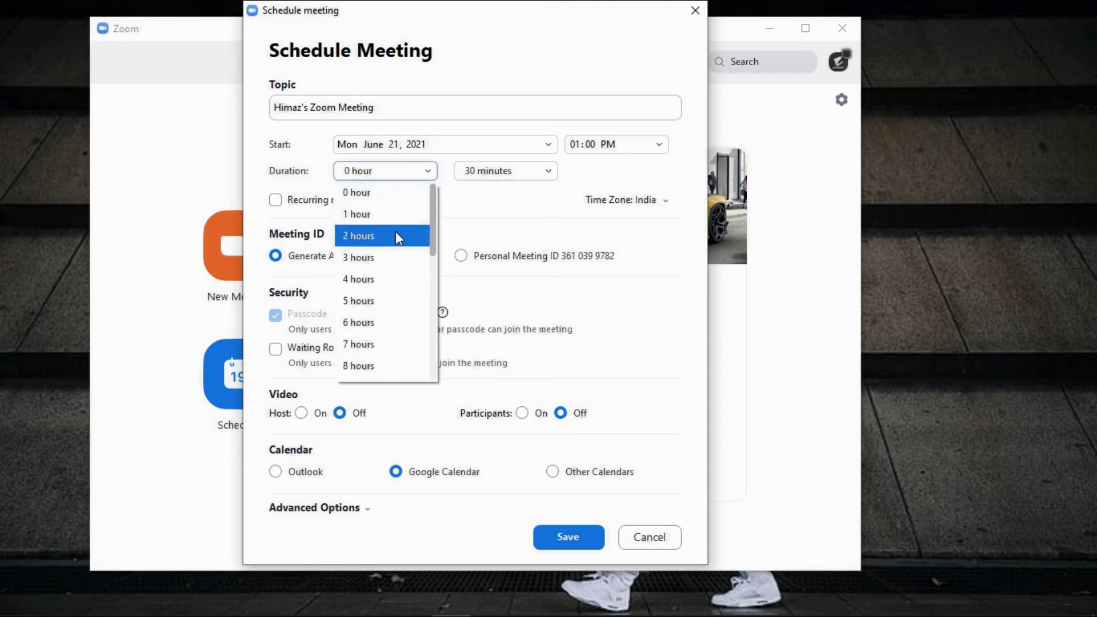
pyautogui.click(388, 236)
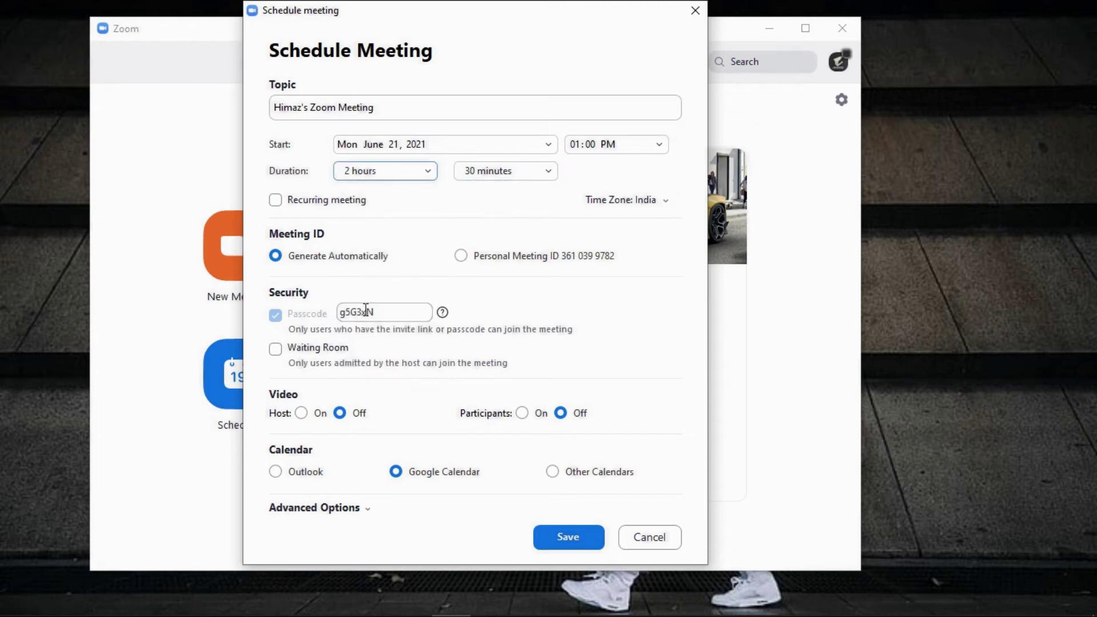
# Title the meeting HIMAZ TECH, enter a custom passcode, and save it
pyautogui.moveTo(423, 113); pyautogui.dragTo(308, 109)
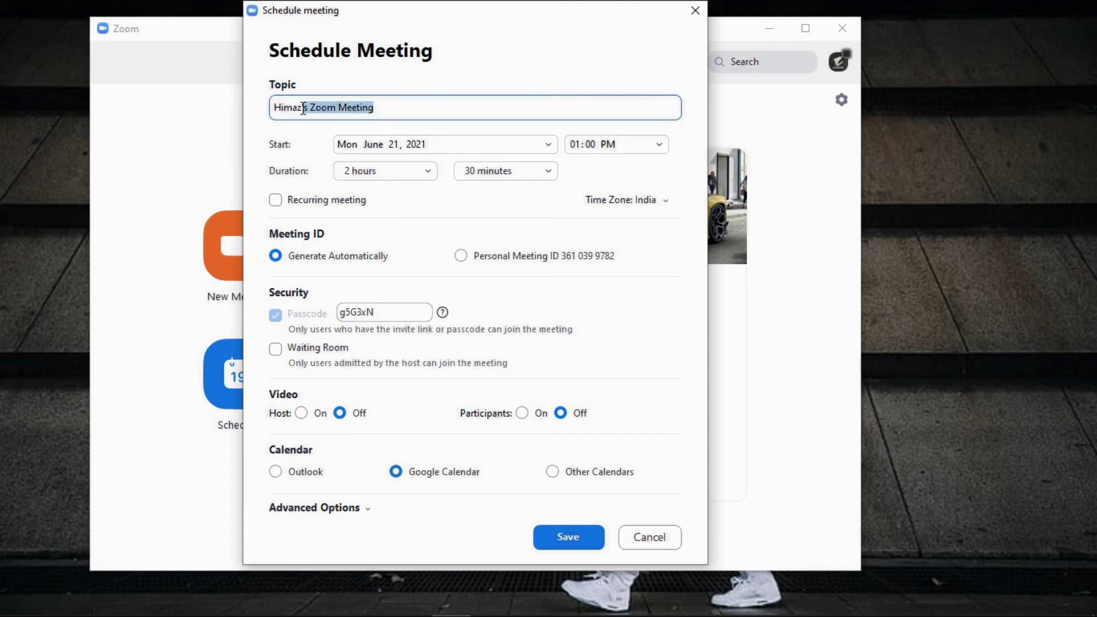
pyautogui.click(304, 109)
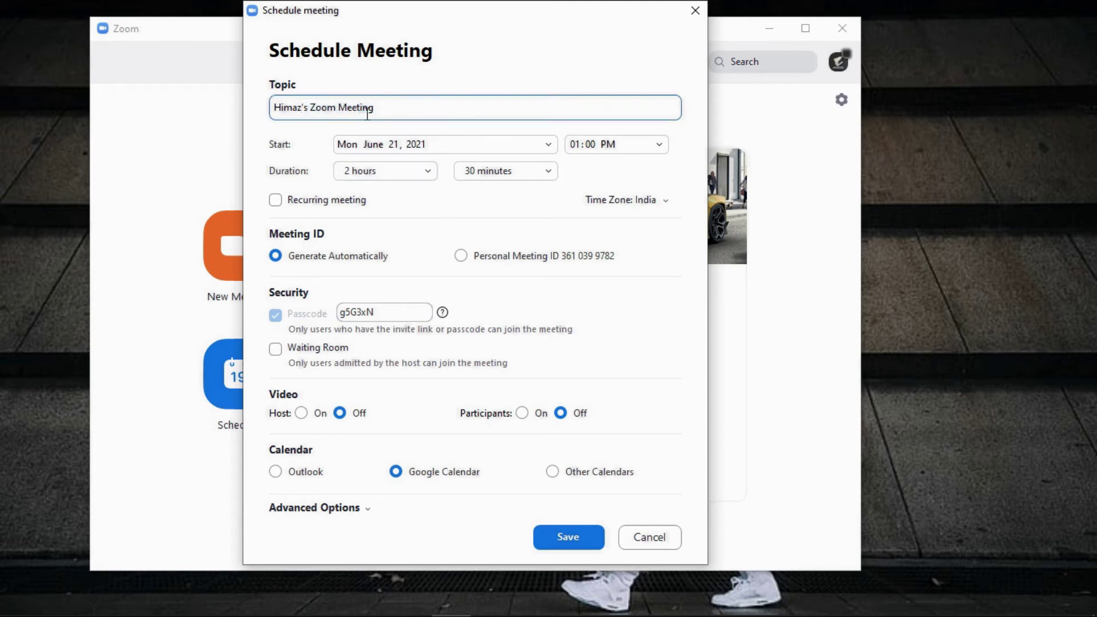
pyautogui.tripleClick(368, 112)
pyautogui.press('BackSpace')
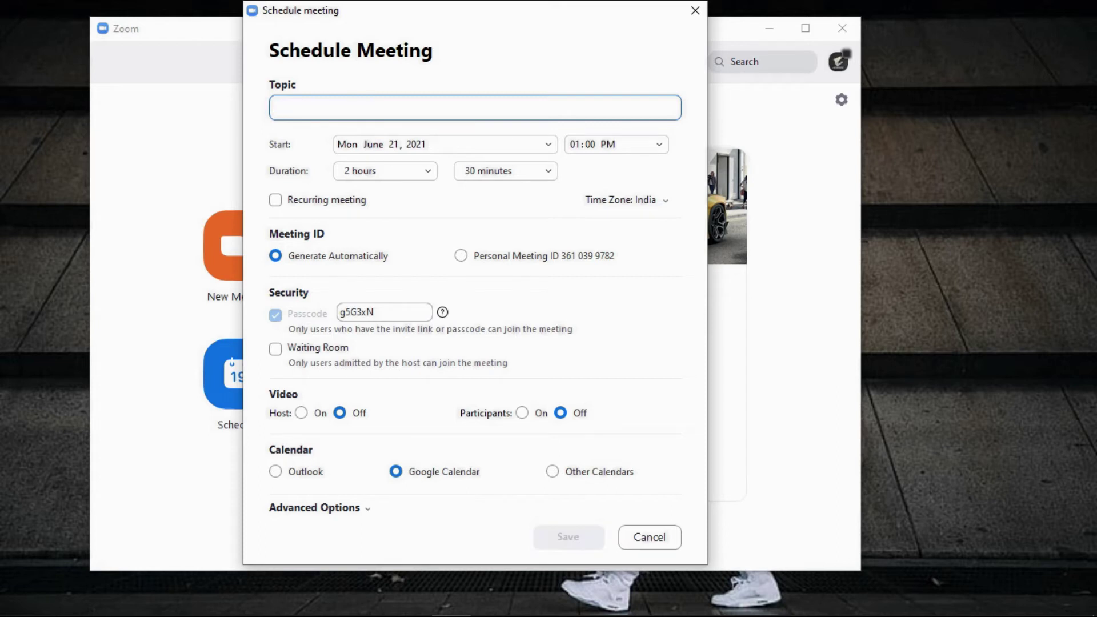
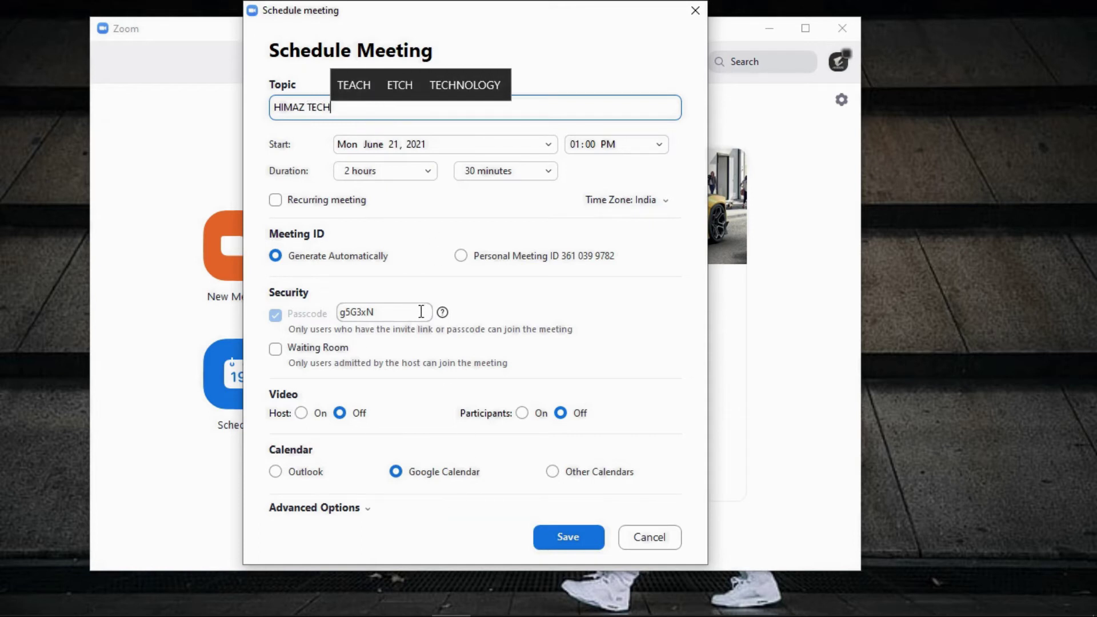
pyautogui.press('Tab')
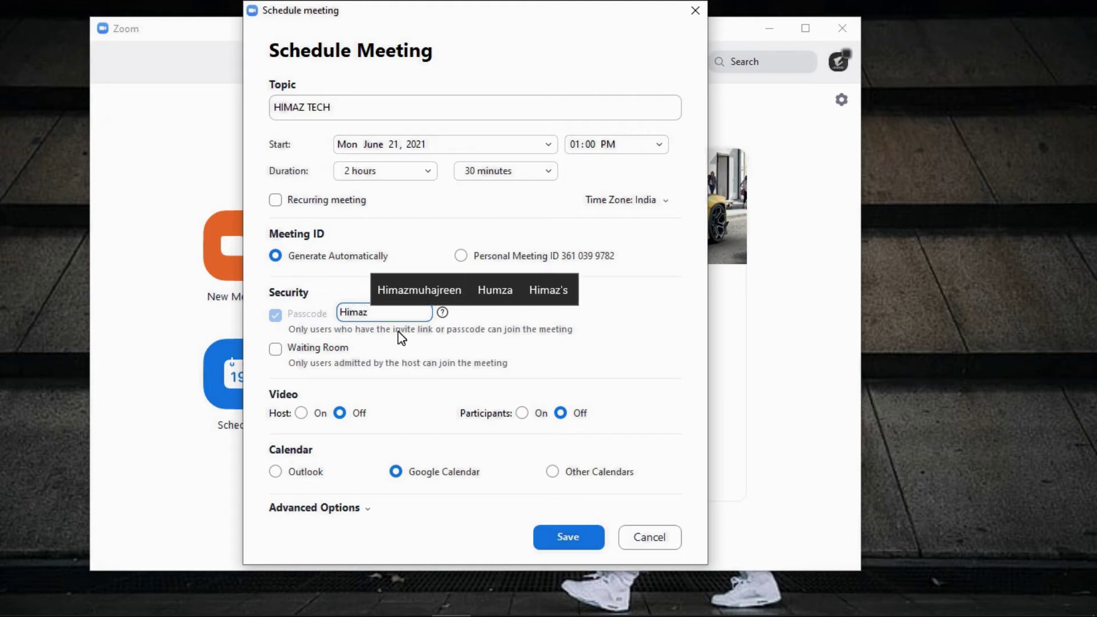
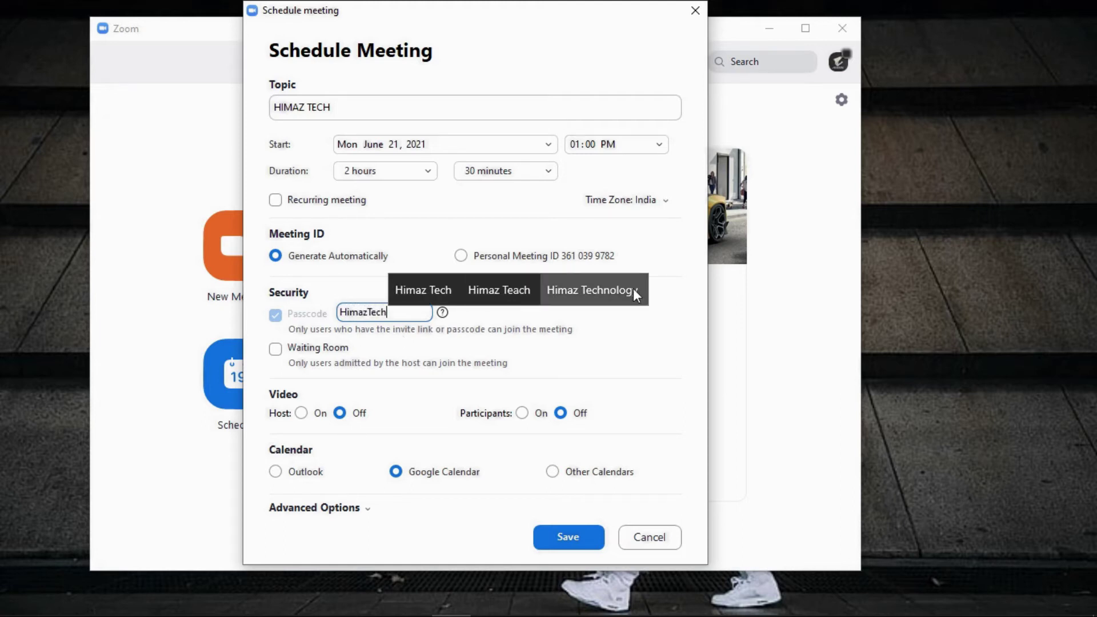
pyautogui.click(571, 538)
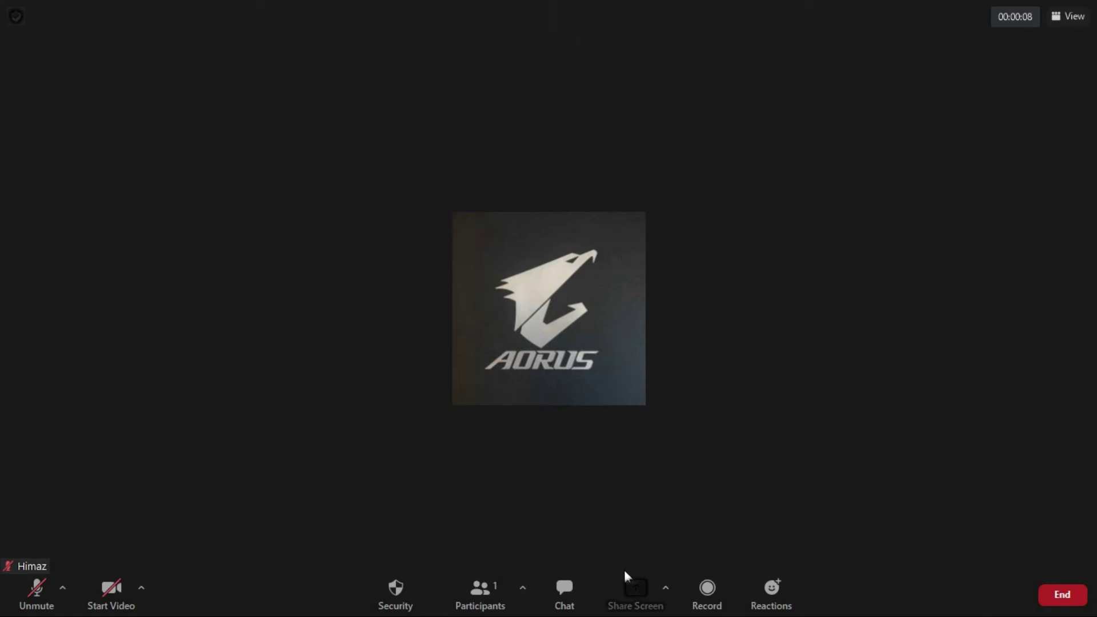
# Choose the Whiteboard tile from the Share Screen options and share it
pyautogui.click(643, 592)
pyautogui.click(455, 269)
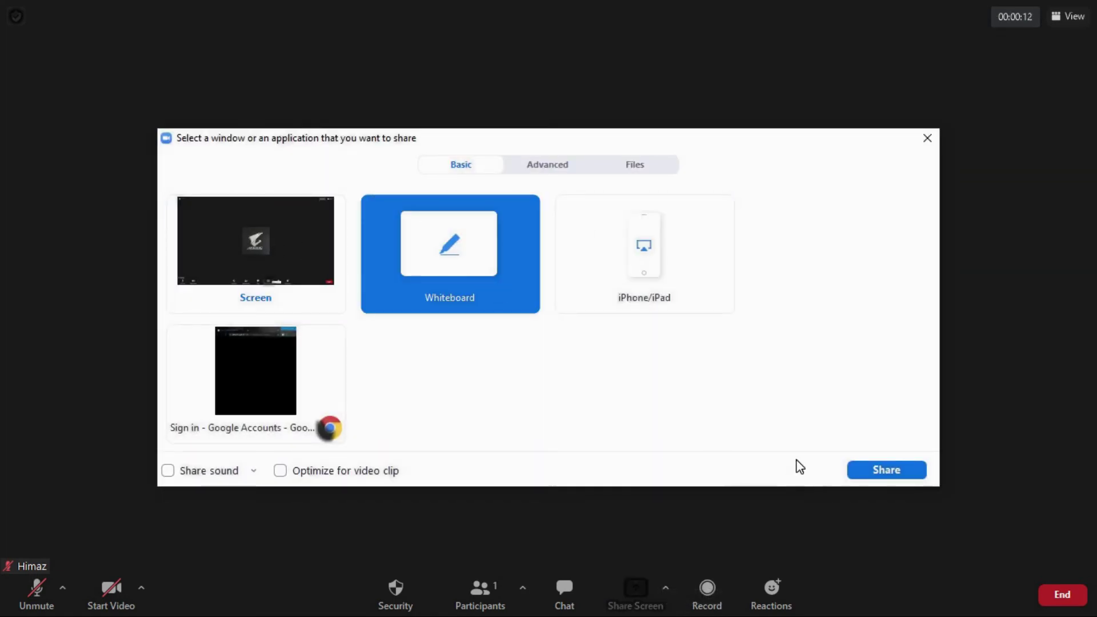
pyautogui.click(916, 469)
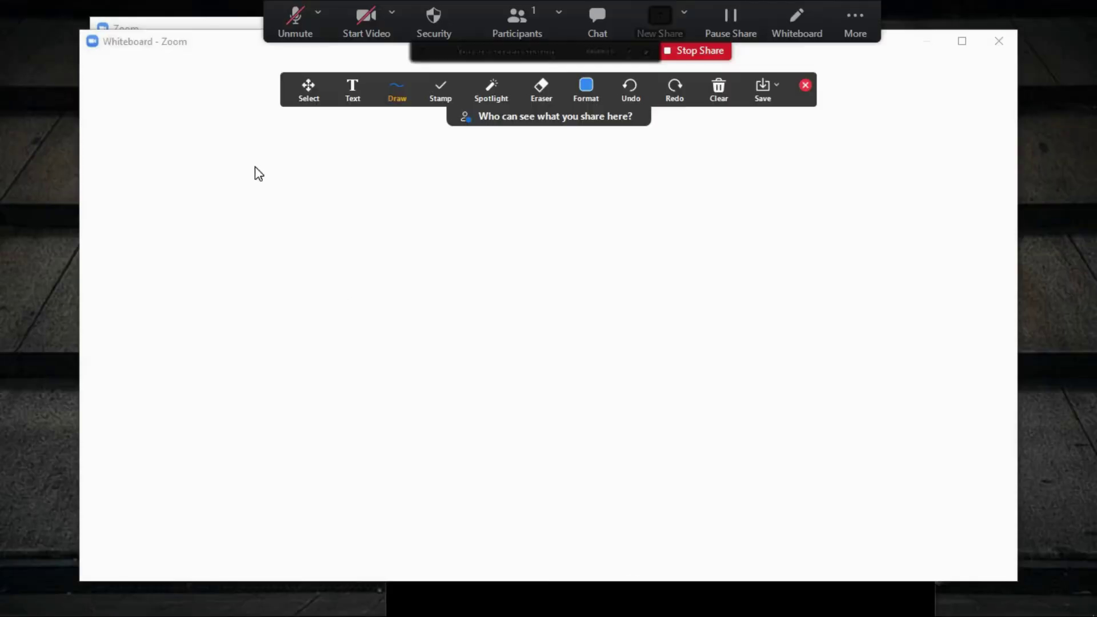
# Add the text 'Himaz tech' near the top left of the whiteboard
pyautogui.click(338, 89)
pyautogui.click(220, 160)
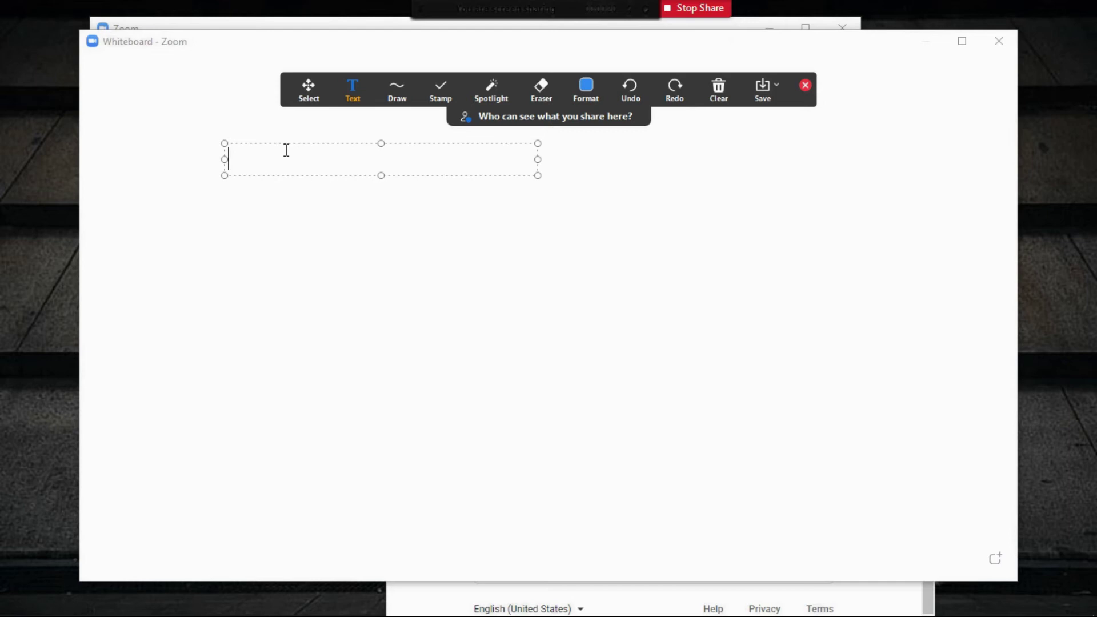
pyautogui.write('Himaz tech')
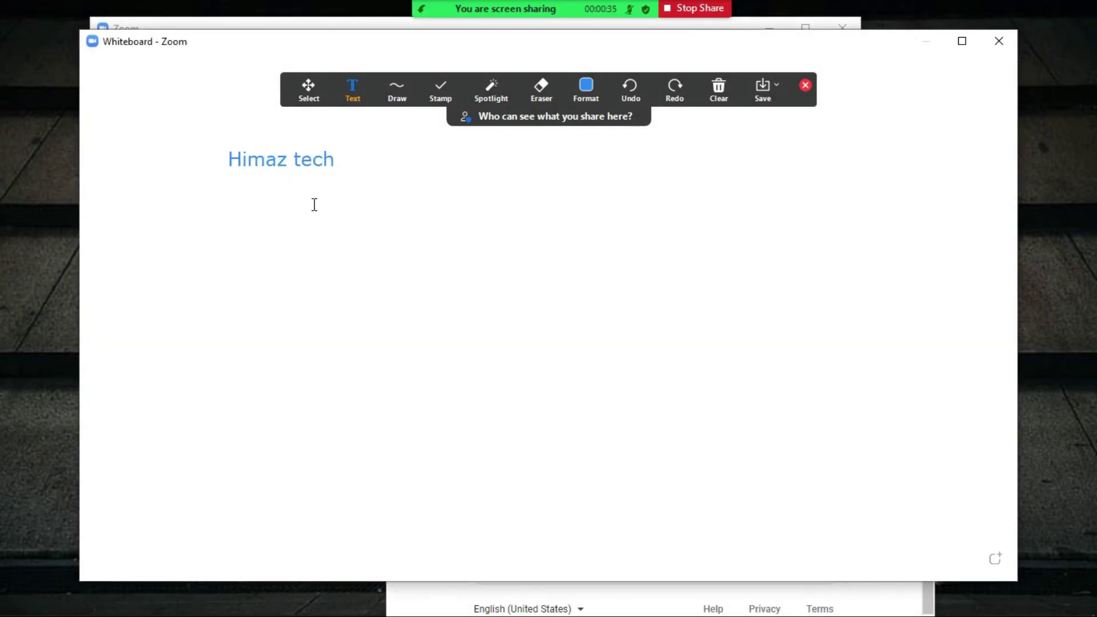
# Set text colour to red, add SUBSCRIBE and LIKE text boxes, then stop sharing
pyautogui.click(587, 86)
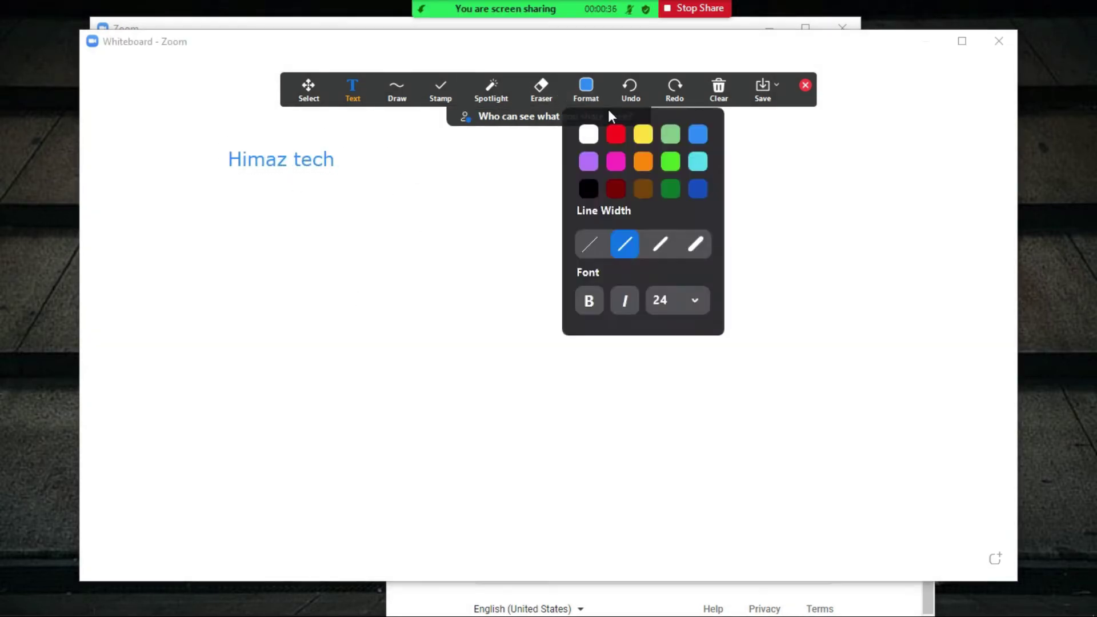
pyautogui.click(615, 132)
pyautogui.click(355, 279)
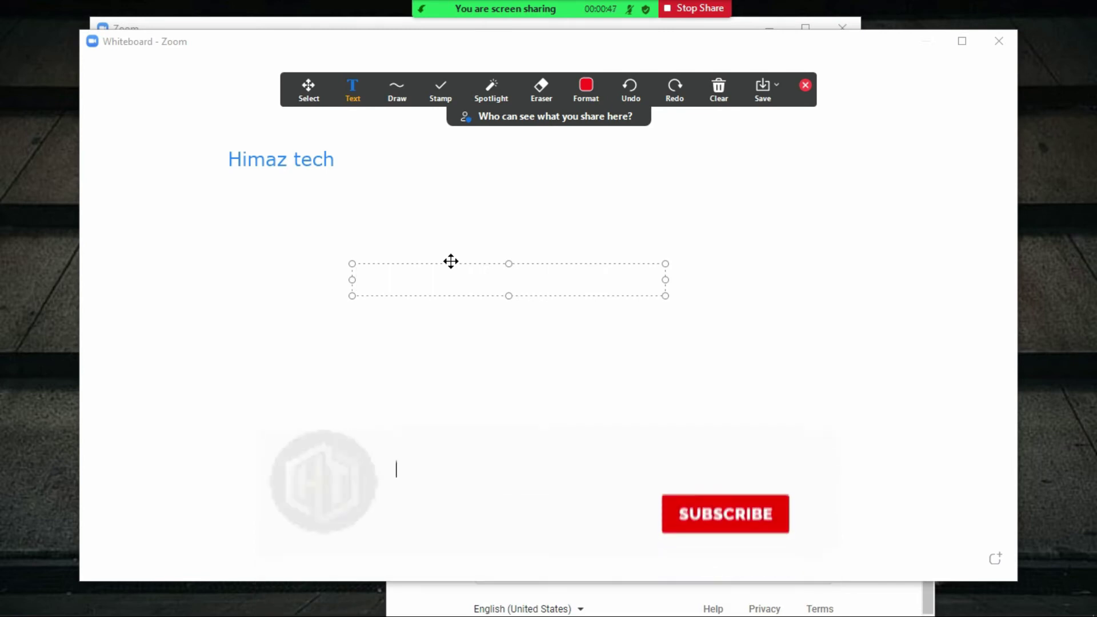
pyautogui.write('SUBSCRIBE')
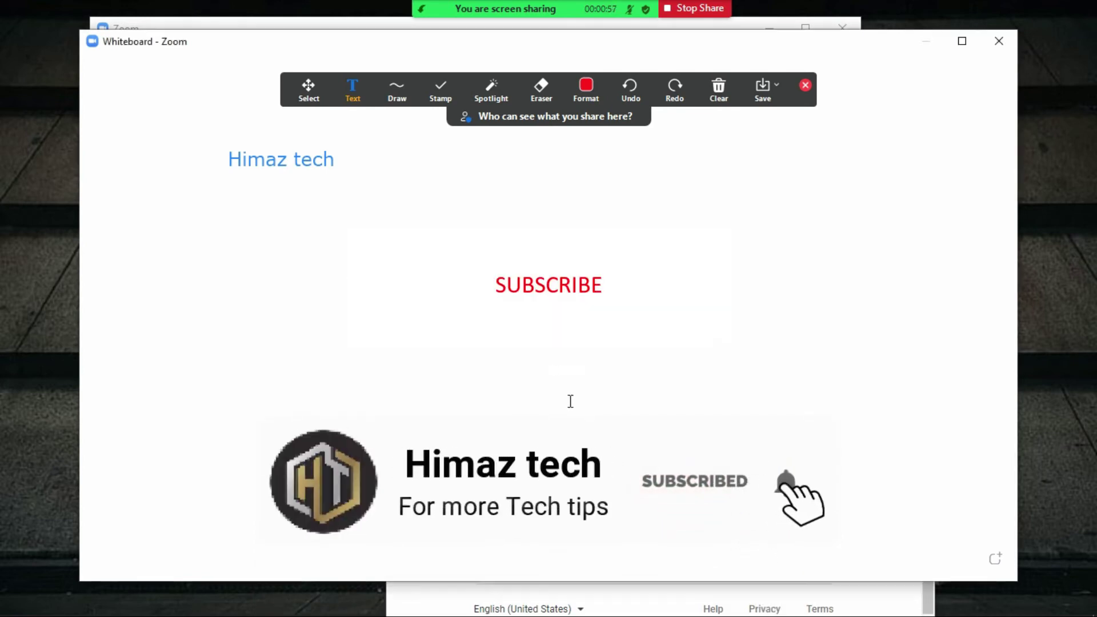
pyautogui.click(796, 393)
pyautogui.write('LIKE')
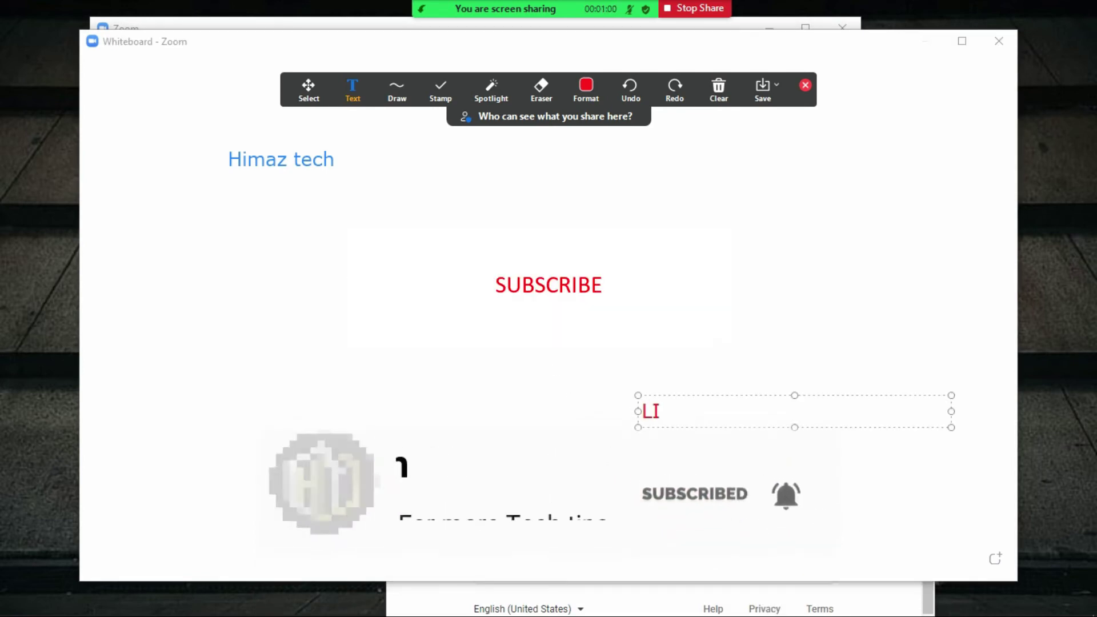
pyautogui.click(796, 114)
pyautogui.click(586, 89)
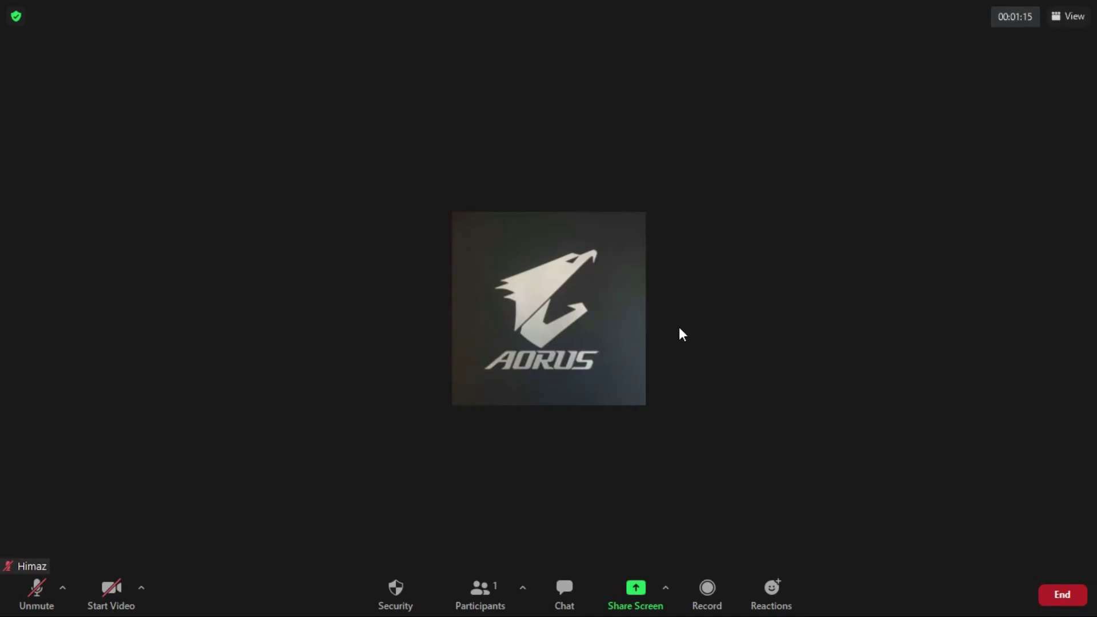
# Let the meeting pass 40 minutes, view its information via the green shield, then exit full screen
pyautogui.scroll(3, 954, 177)
pyautogui.click(16, 16)
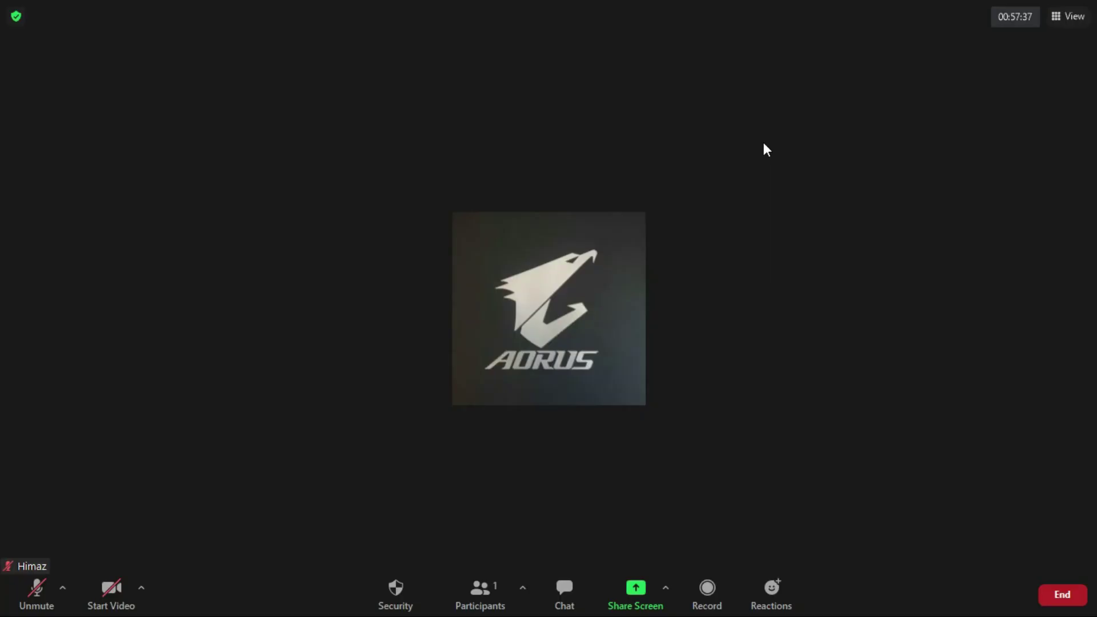
pyautogui.click(17, 18)
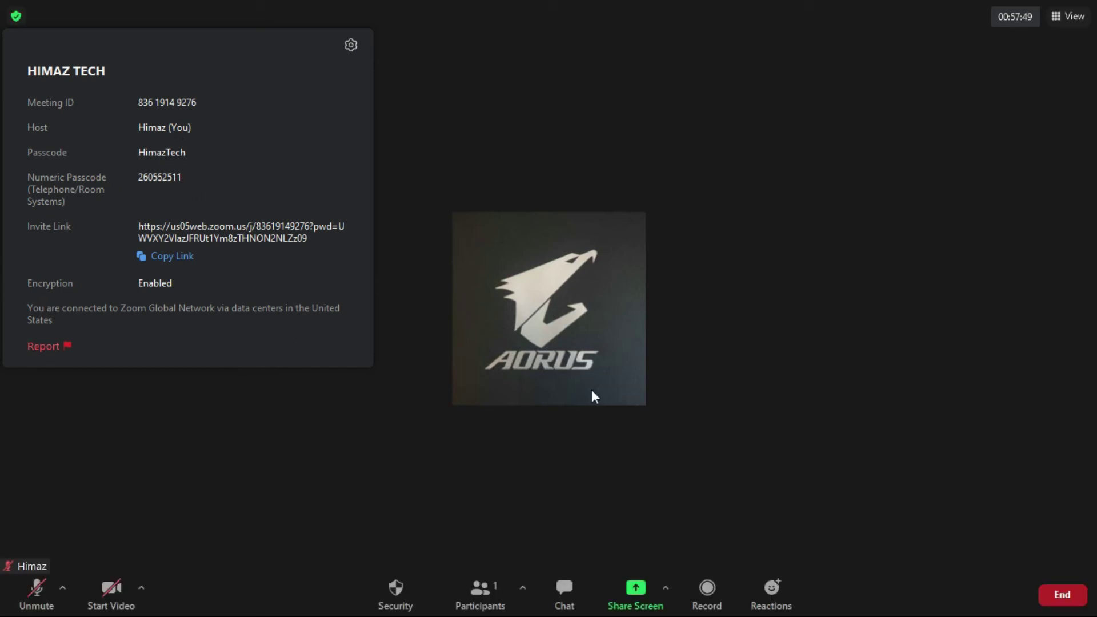
pyautogui.doubleClick(884, 318)
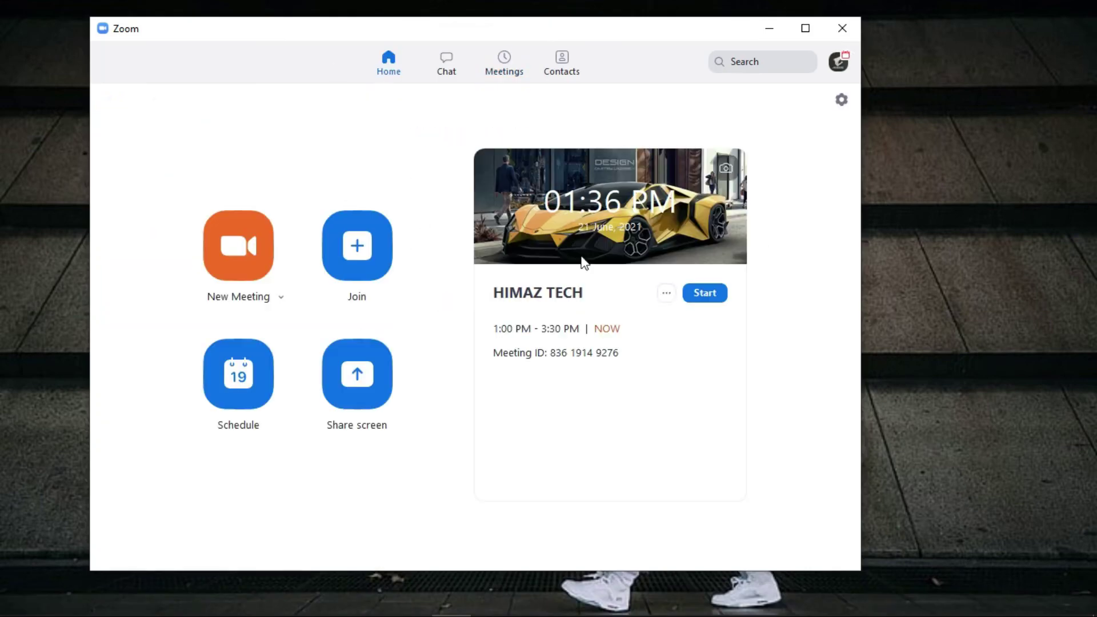
# Schedule another HIMAZ TECH meeting for 2:00–3:45 PM
pyautogui.click(665, 292)
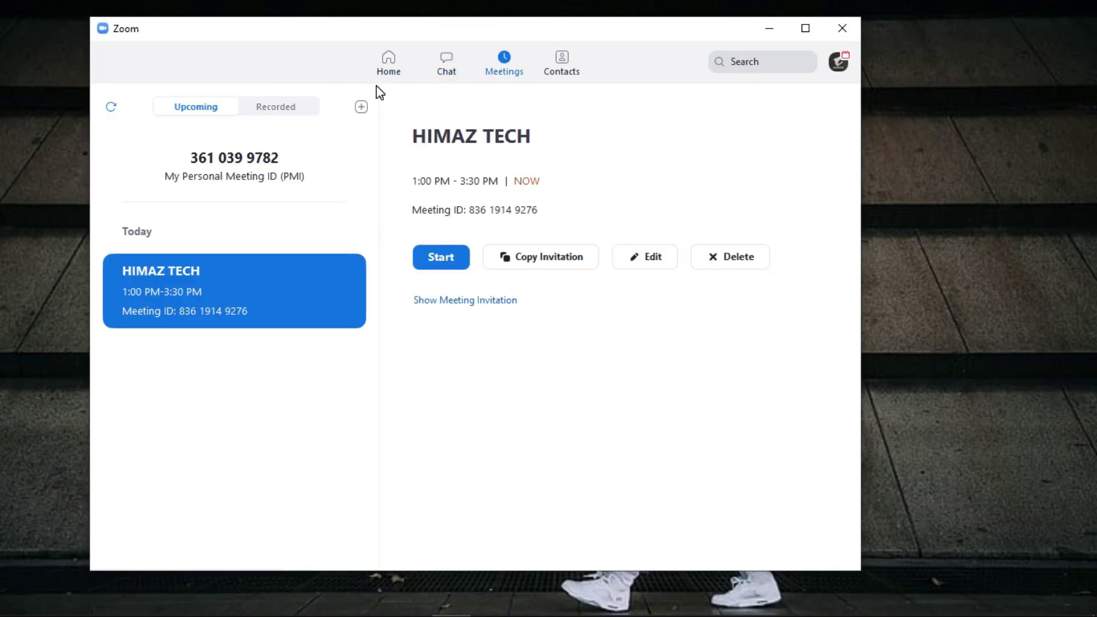
pyautogui.click(361, 104)
pyautogui.write('HIMAZ TECH')
pyautogui.click(568, 537)
# Start the 2:00 PM HIMAZ TECH meeting, exit full screen, and end it for all
pyautogui.click(320, 366)
pyautogui.click(441, 257)
pyautogui.press('Escape')
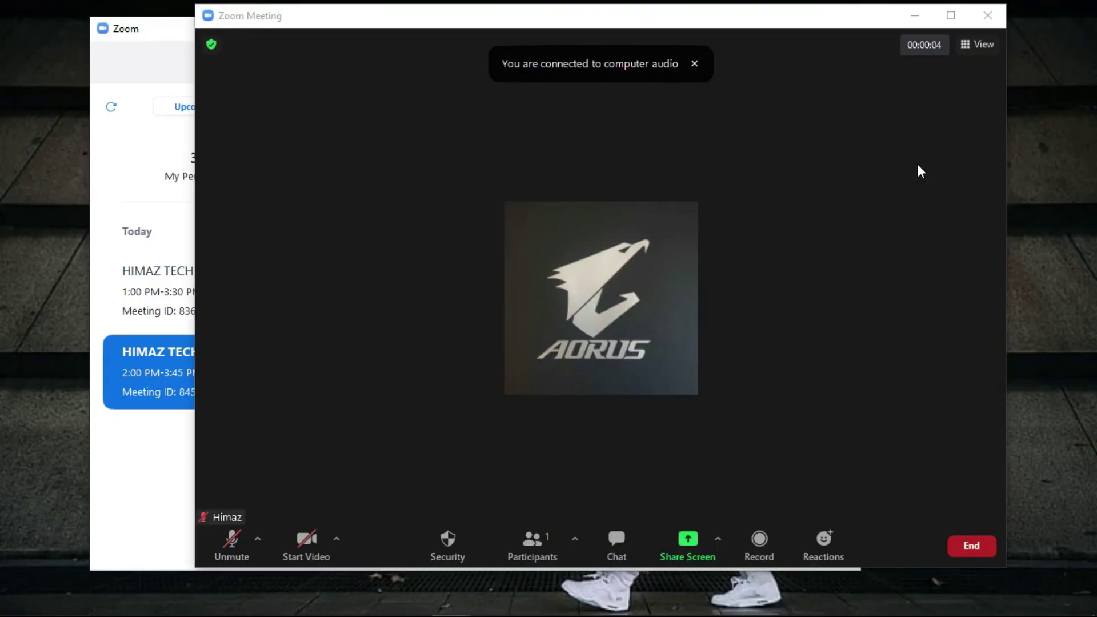
pyautogui.click(987, 15)
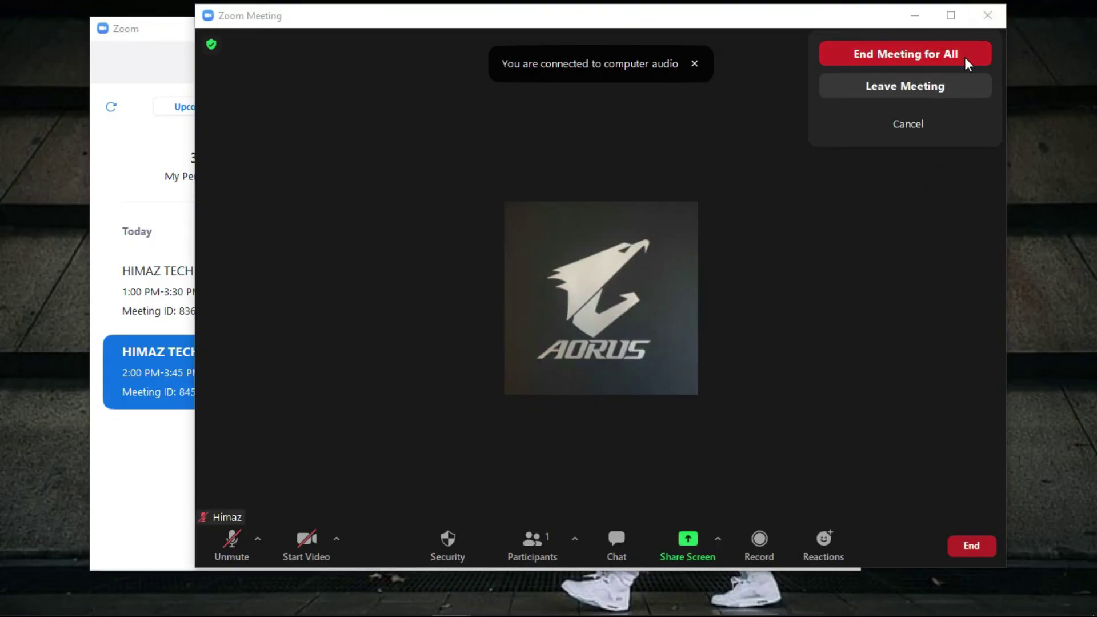
pyautogui.click(966, 58)
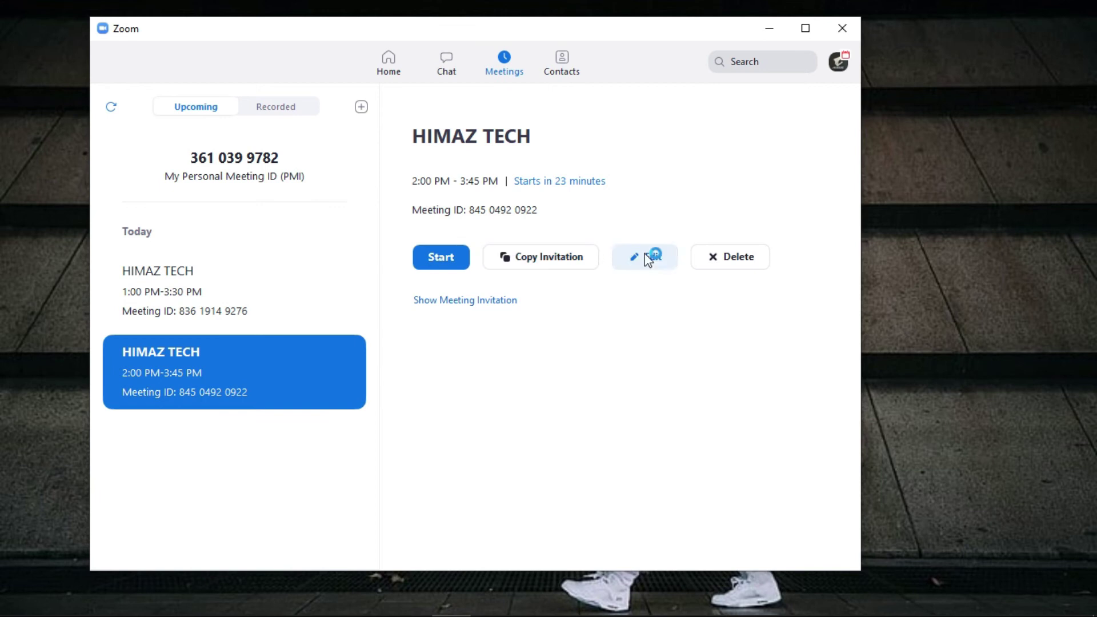
pyautogui.click(644, 264)
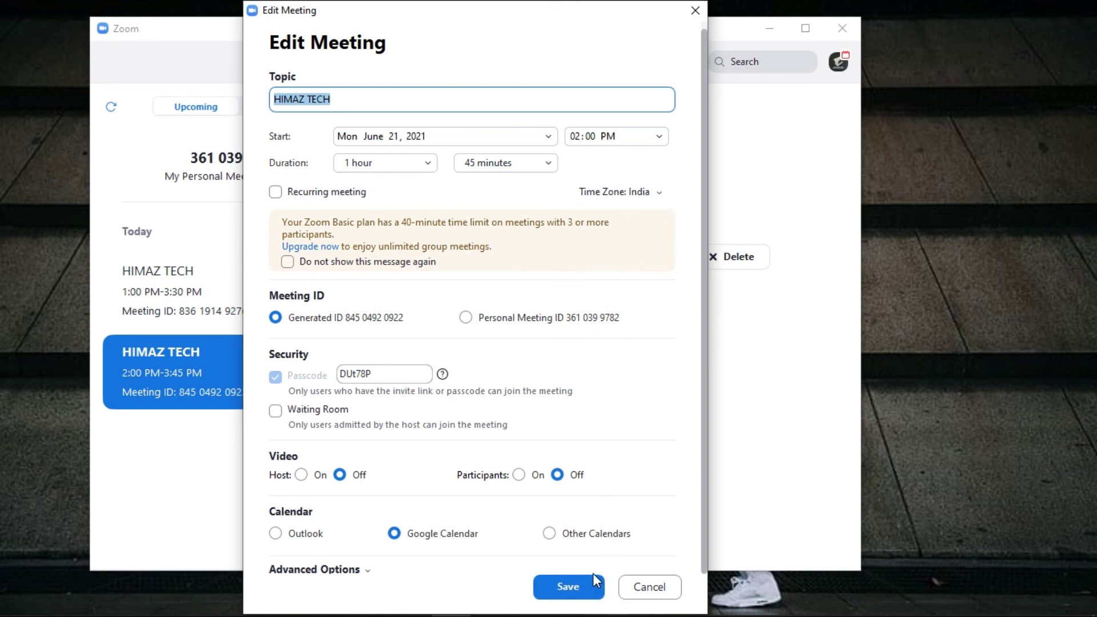
pyautogui.click(571, 587)
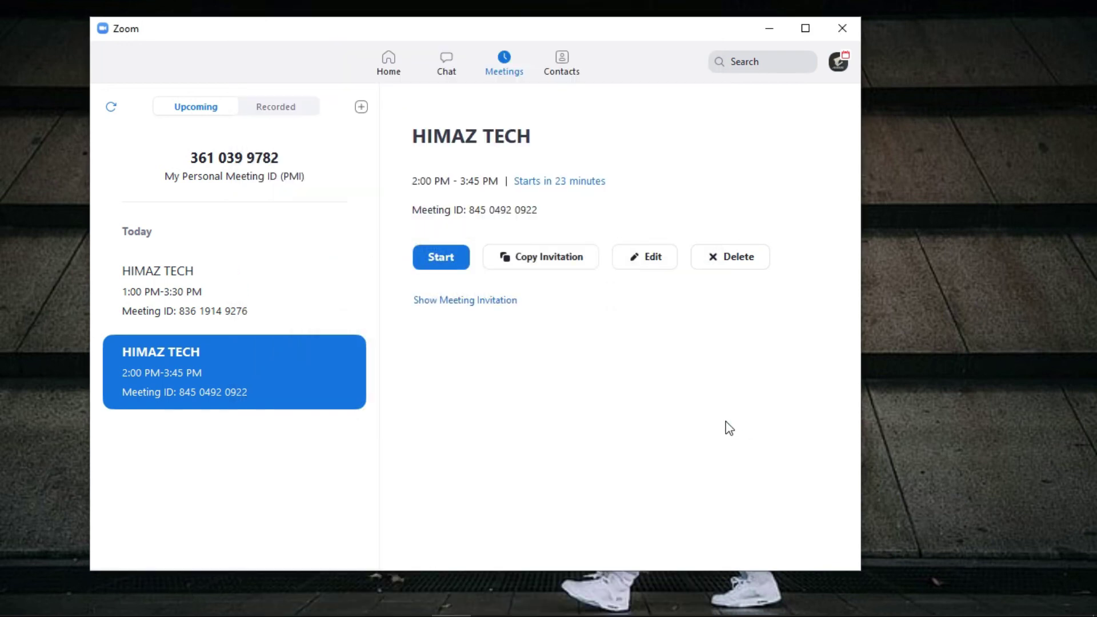